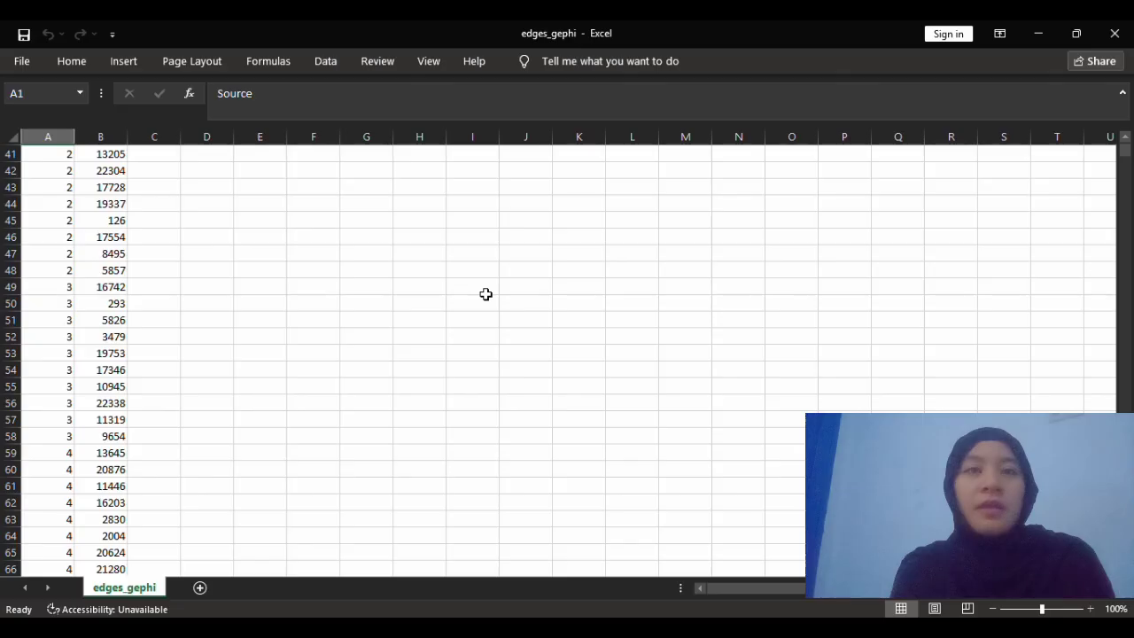
Look through the rows of edges_gephi, close it, and open nodes_gephi to review its node rows.
{"action": "scroll", "coordinate": [493, 269], "scroll_direction": "down", "scroll_amount": 20}
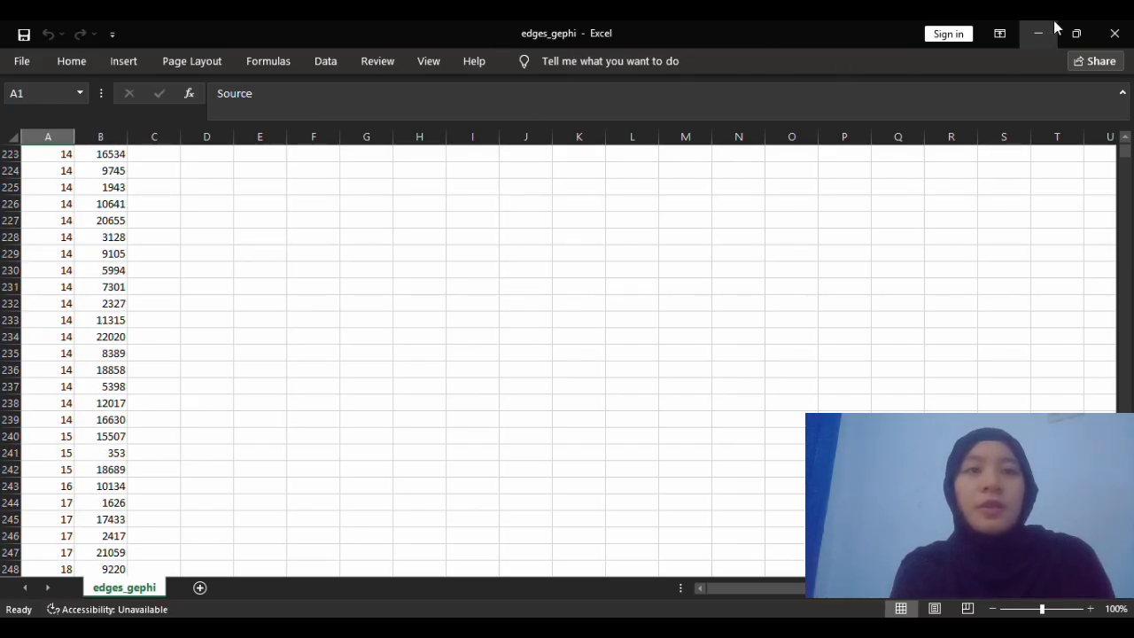
{"action": "left_click", "coordinate": [1114, 33]}
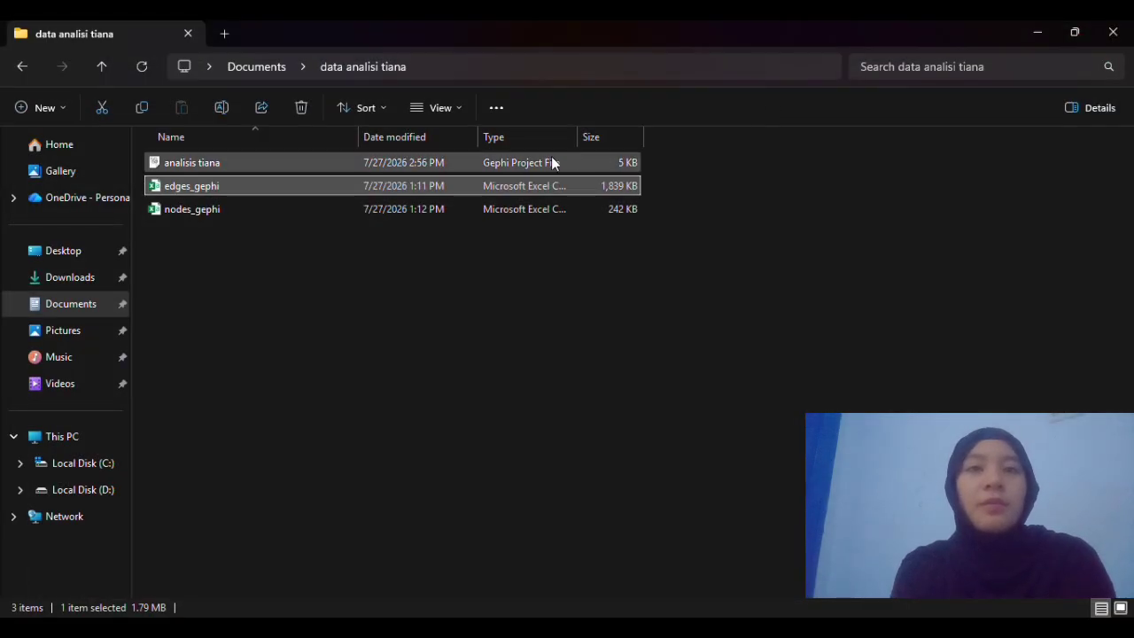
{"action": "double_click", "coordinate": [418, 209]}
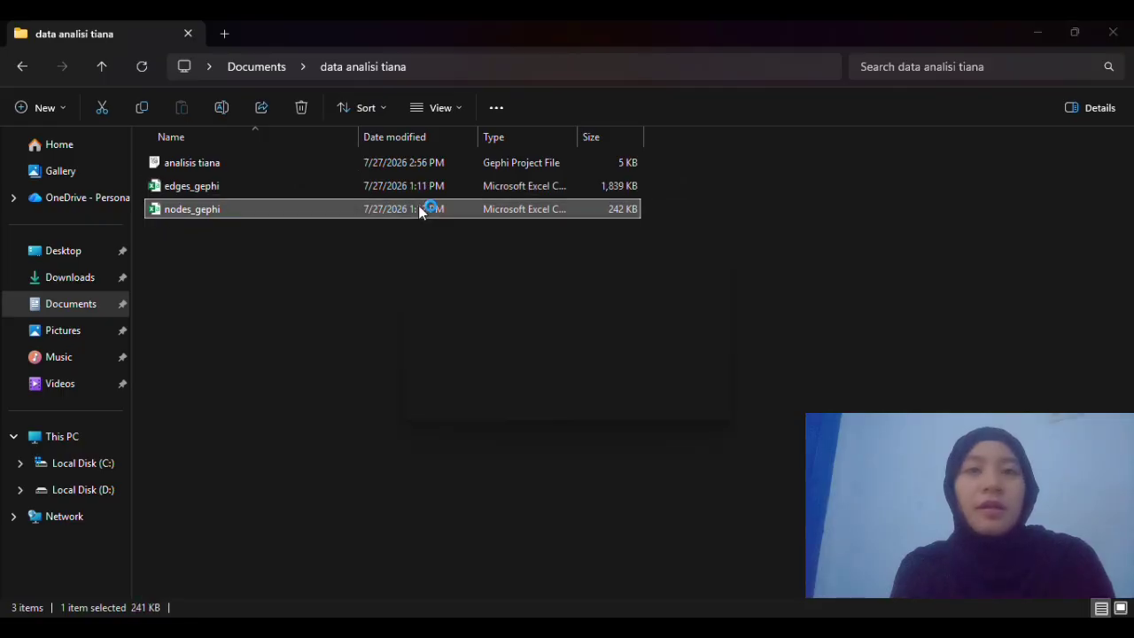
{"action": "scroll", "coordinate": [331, 348], "scroll_direction": "down", "scroll_amount": 20}
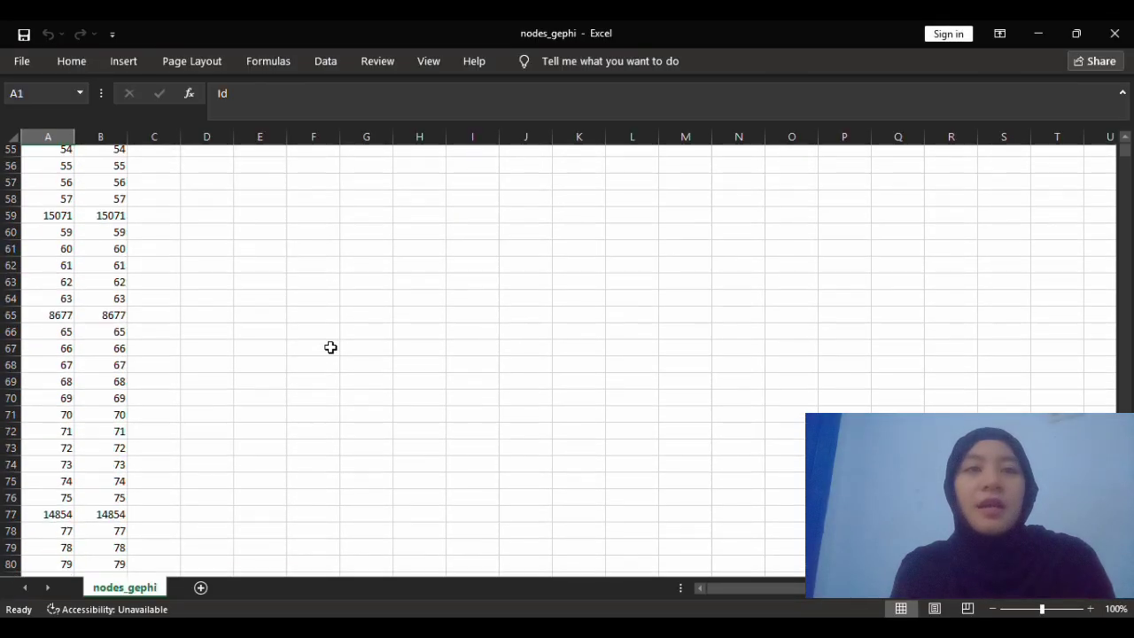
{"action": "scroll", "coordinate": [331, 348], "scroll_direction": "down", "scroll_amount": 4}
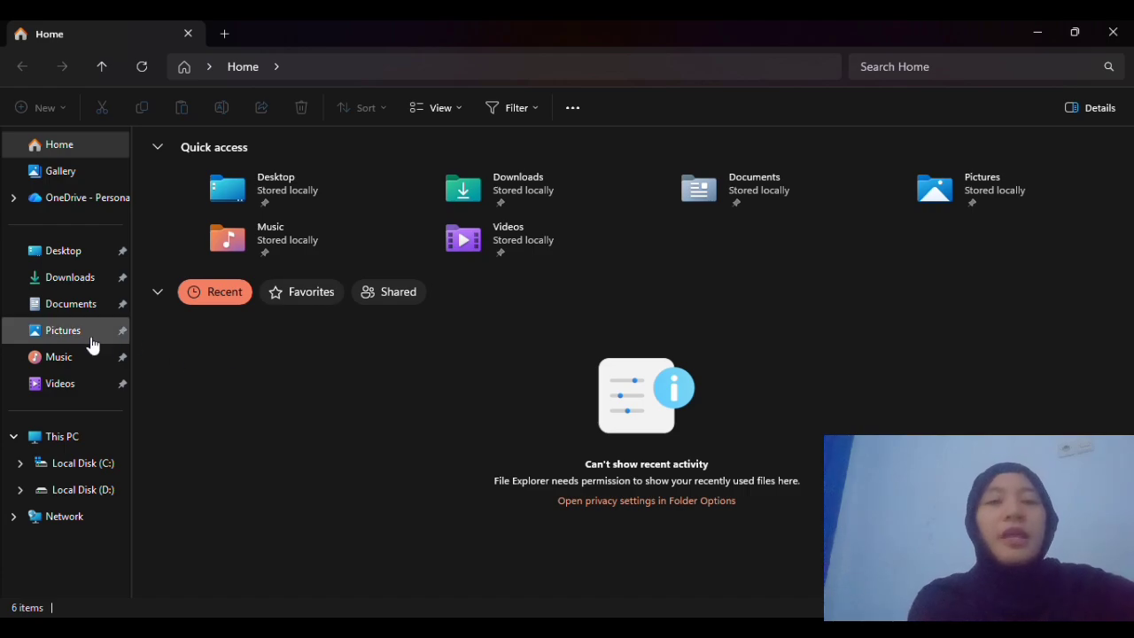
Open edges_gephi from the data folder in Documents, review its Source and Target rows, close it, and review nodes_gephi.
{"action": "left_click", "coordinate": [89, 306]}
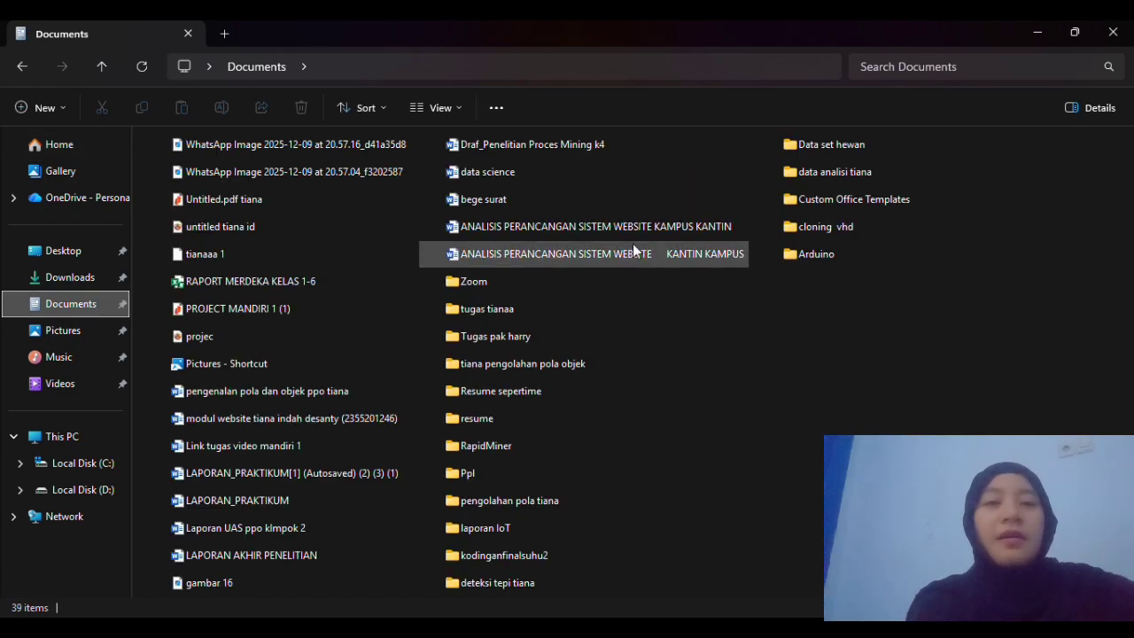
{"action": "double_click", "coordinate": [848, 172]}
{"action": "double_click", "coordinate": [487, 192]}
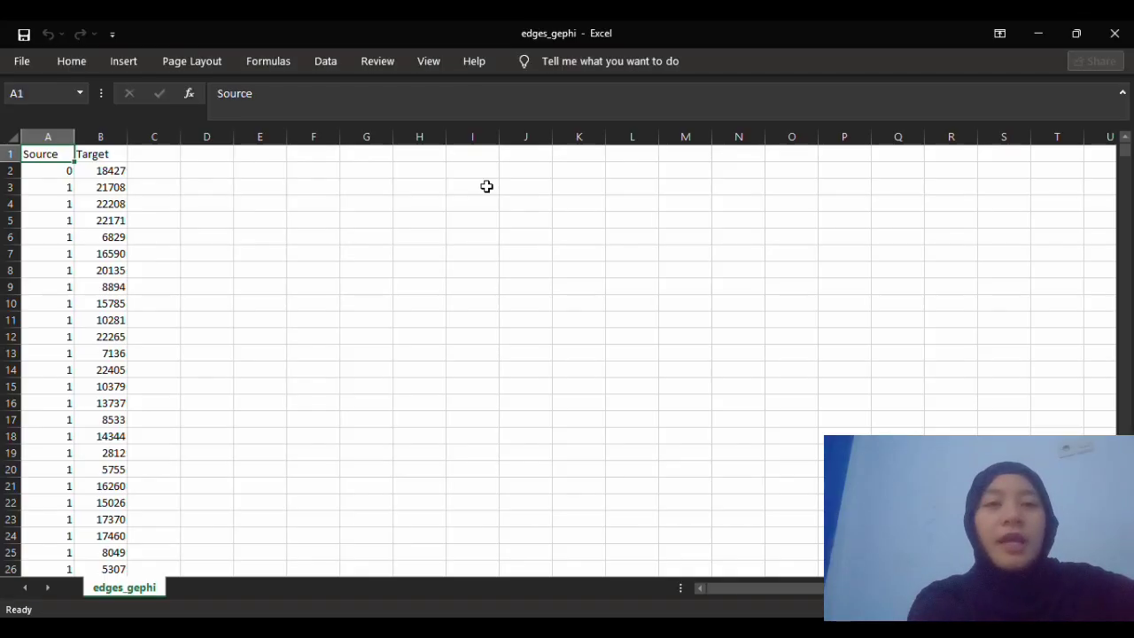
{"action": "scroll", "coordinate": [486, 295], "scroll_direction": "down", "scroll_amount": 11}
{"action": "scroll", "coordinate": [485, 294], "scroll_direction": "down", "scroll_amount": 20}
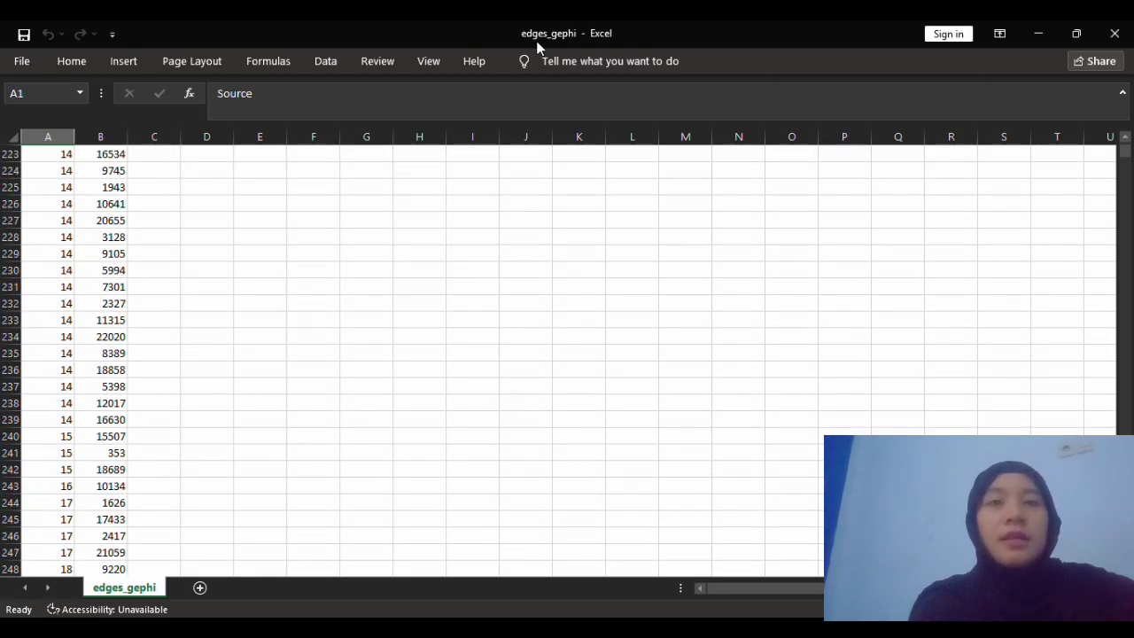
{"action": "left_click", "coordinate": [1115, 33]}
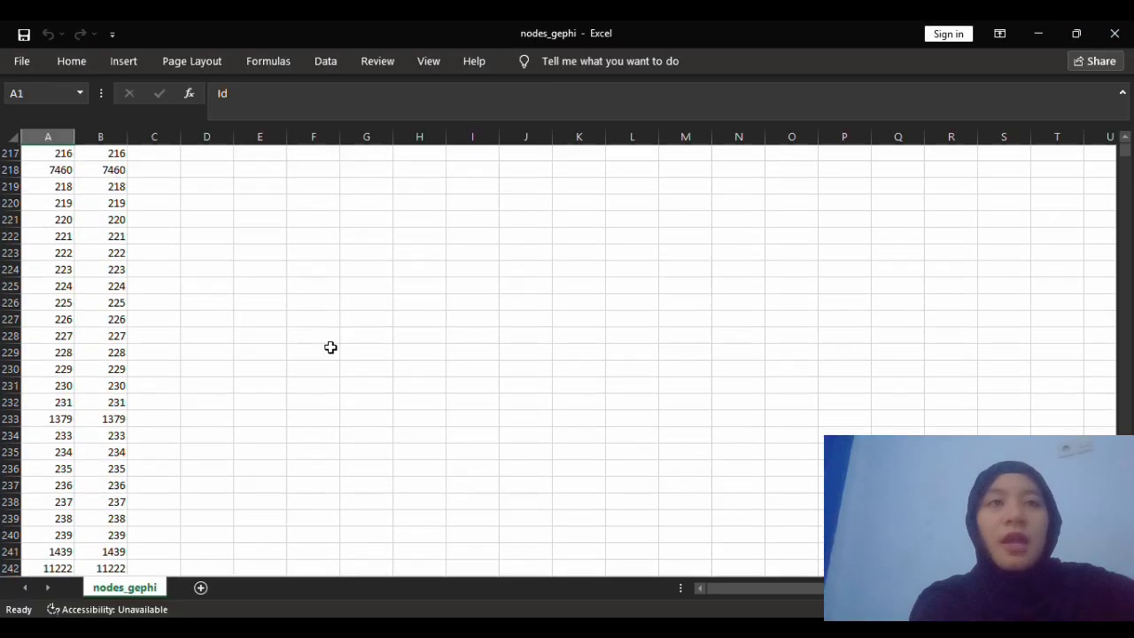
{"action": "scroll", "coordinate": [381, 293], "scroll_direction": "down", "scroll_amount": 8}
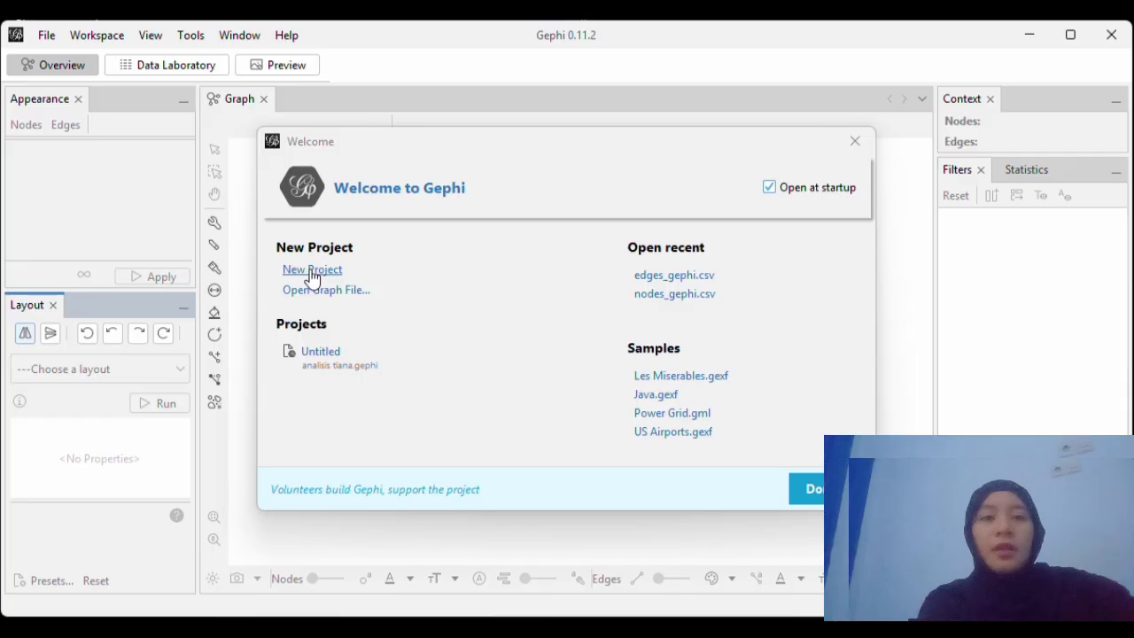
Create a new project in Gephi and open edges_gephi.csv for spreadsheet import.
{"action": "left_click", "coordinate": [310, 268]}
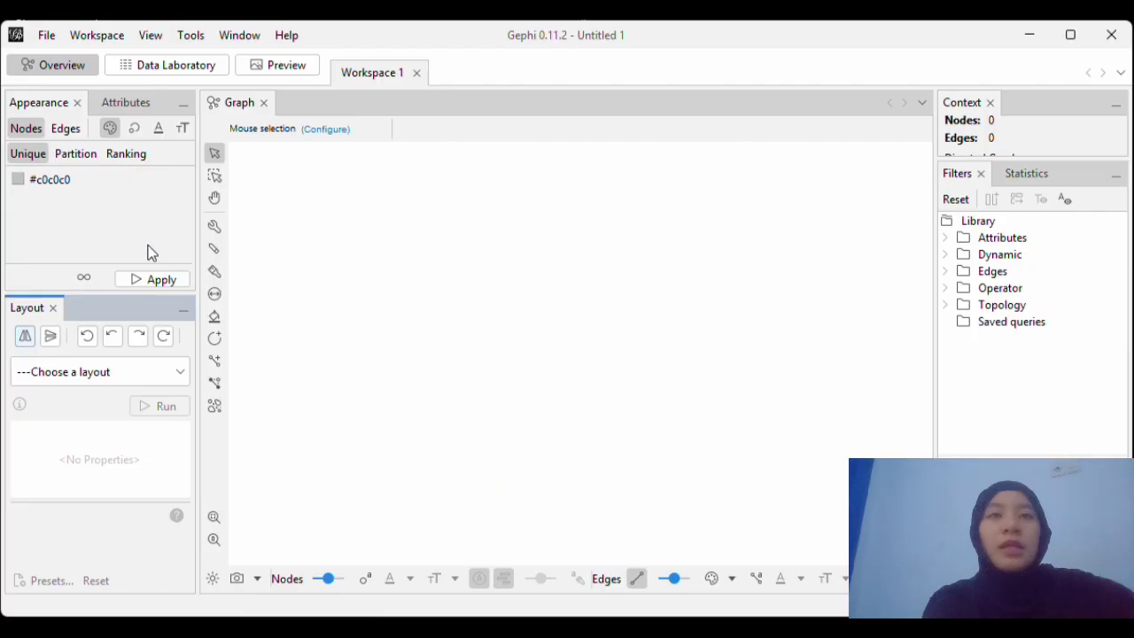
{"action": "left_click", "coordinate": [45, 34]}
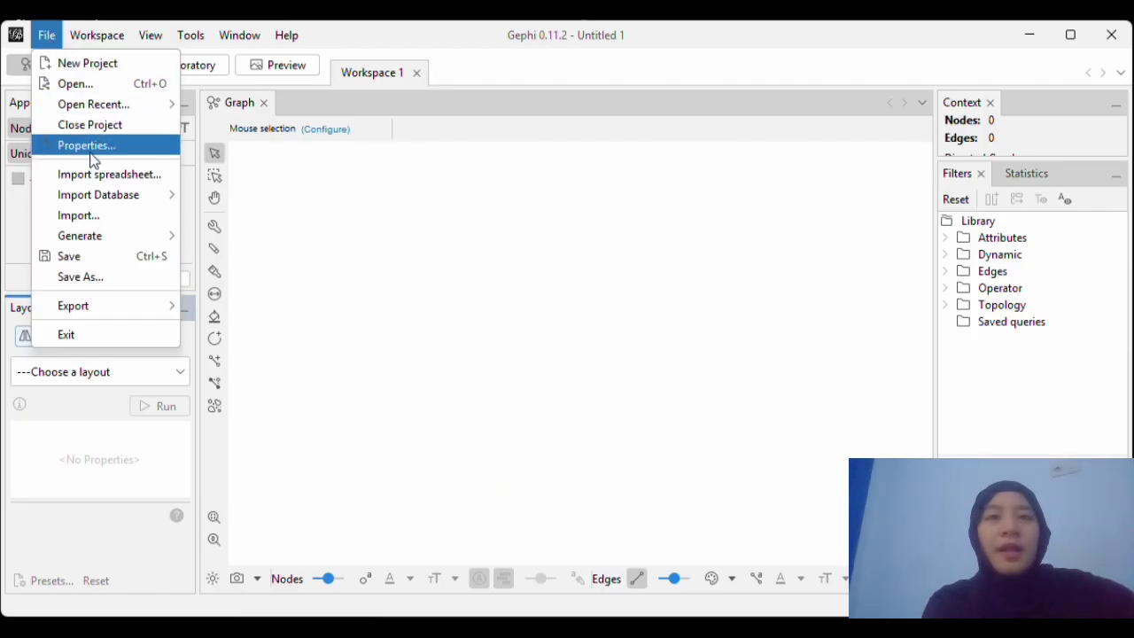
{"action": "left_click", "coordinate": [93, 175]}
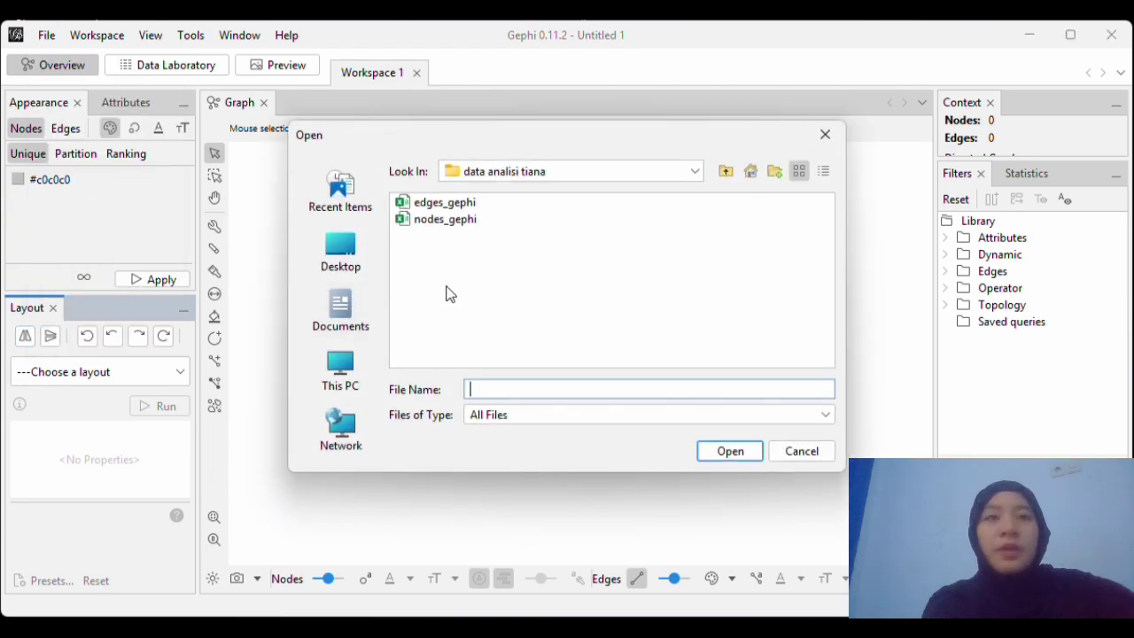
{"action": "left_click", "coordinate": [460, 209]}
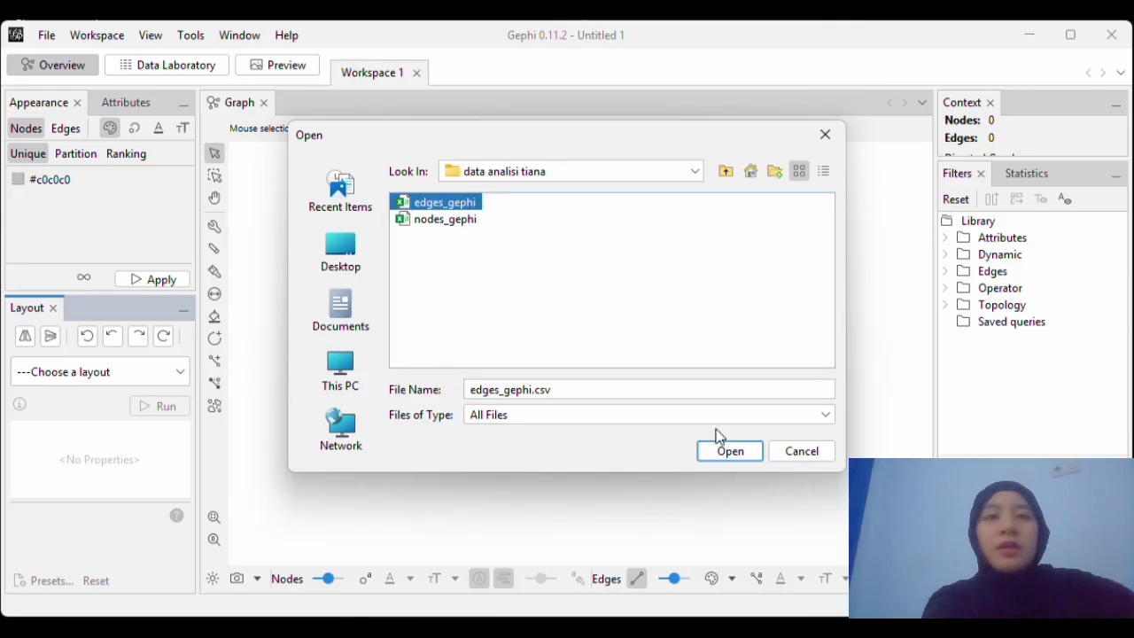
{"action": "left_click", "coordinate": [730, 452]}
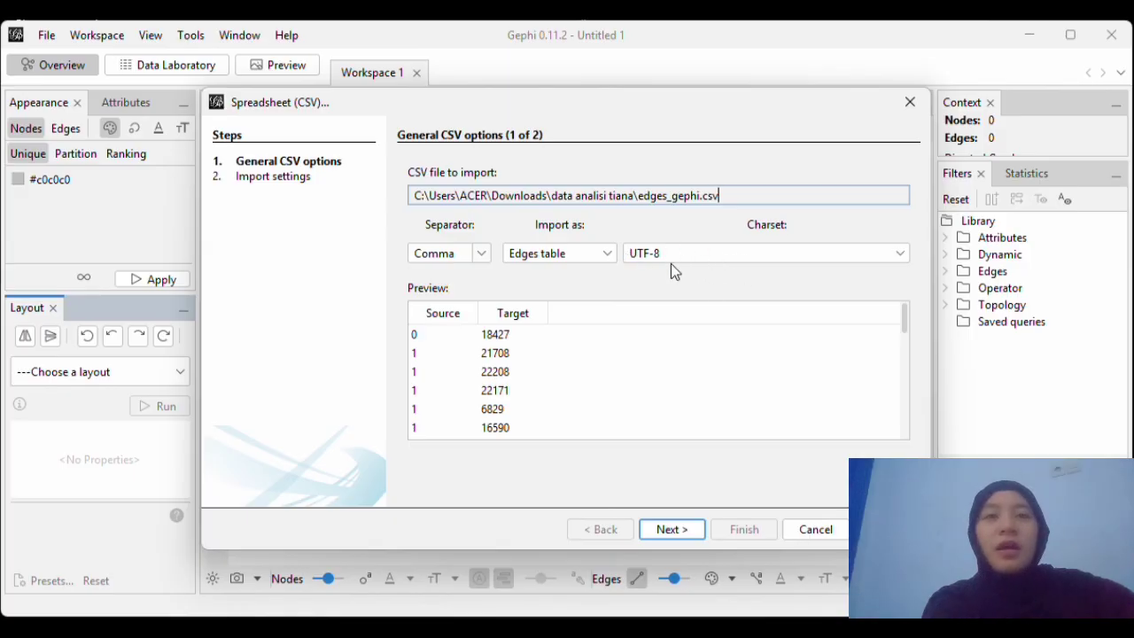
Import the comma-separated file as a UTF-8 edges table, appending the directed graph to the existing workspace.
{"action": "left_click", "coordinate": [670, 530]}
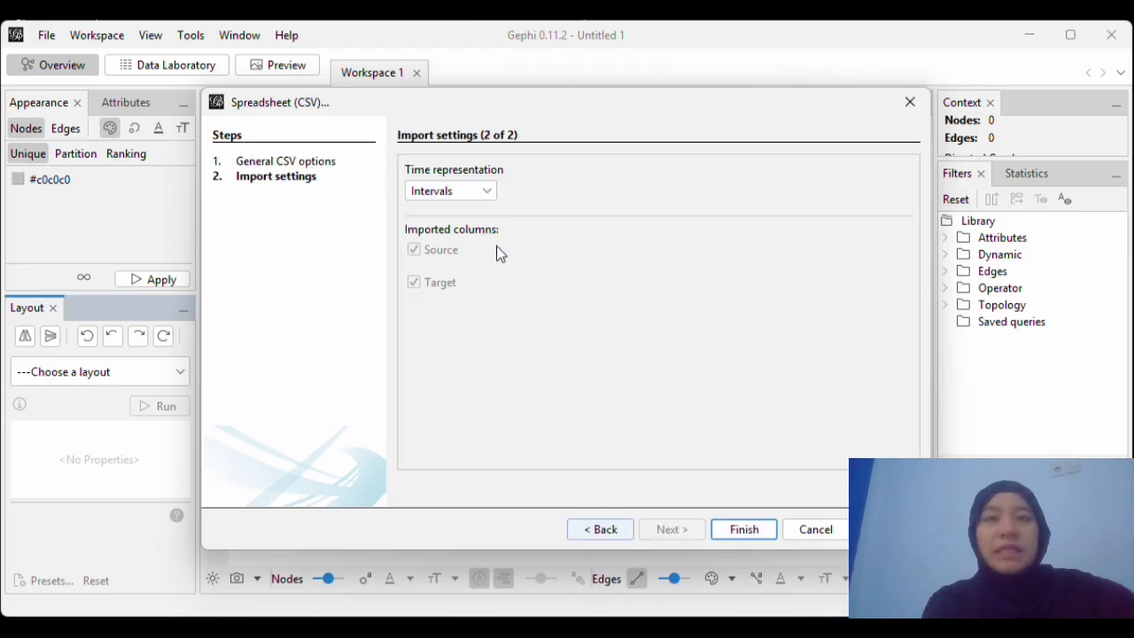
{"action": "left_click", "coordinate": [744, 529]}
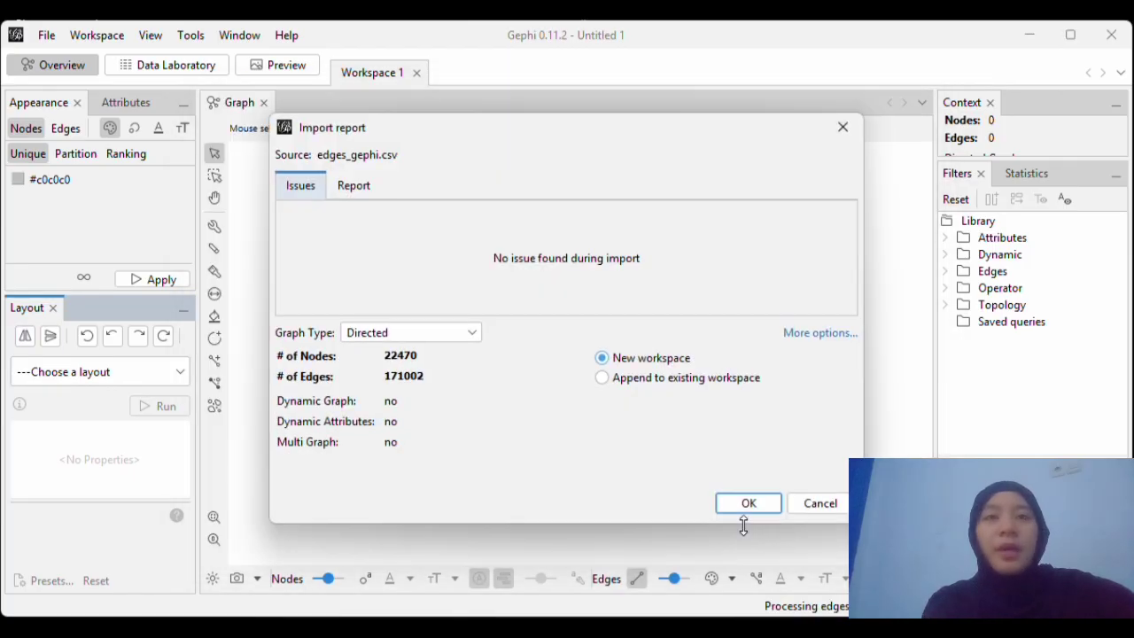
{"action": "left_click", "coordinate": [678, 378]}
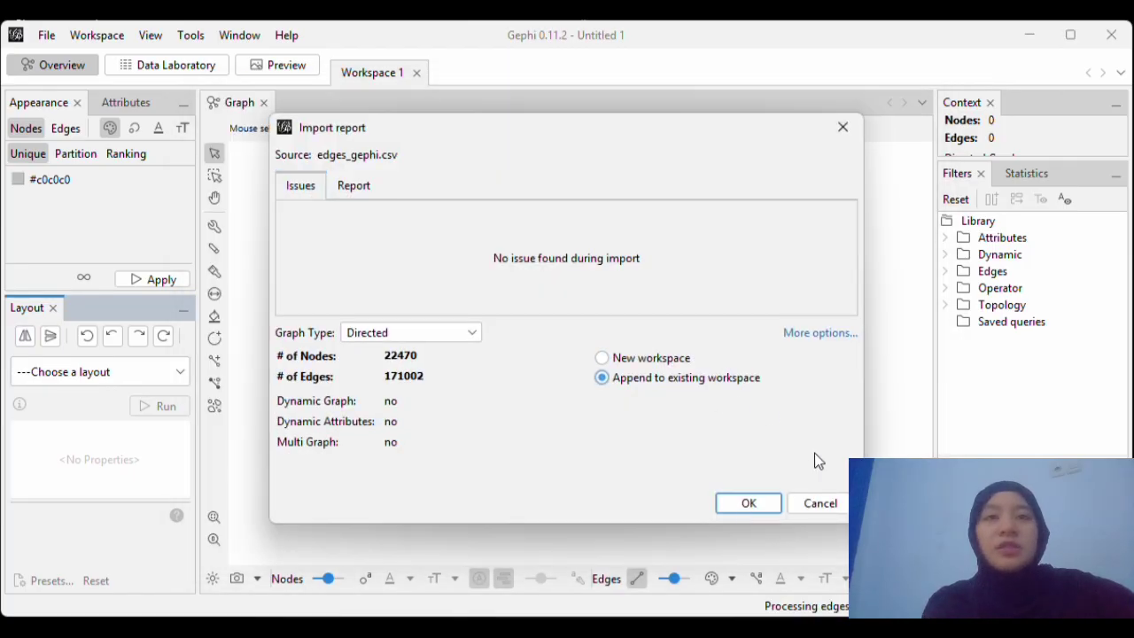
{"action": "left_click", "coordinate": [738, 502]}
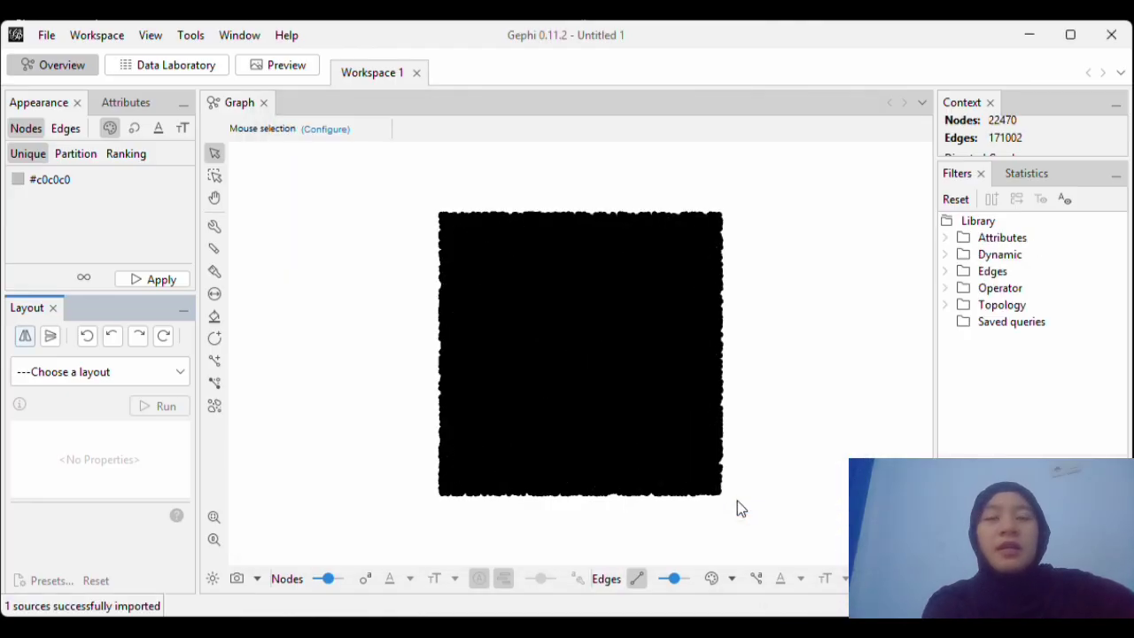
Run the Average Degree statistic and review the degree, in-degree and out-degree distribution charts in its report.
{"action": "left_click", "coordinate": [1039, 175]}
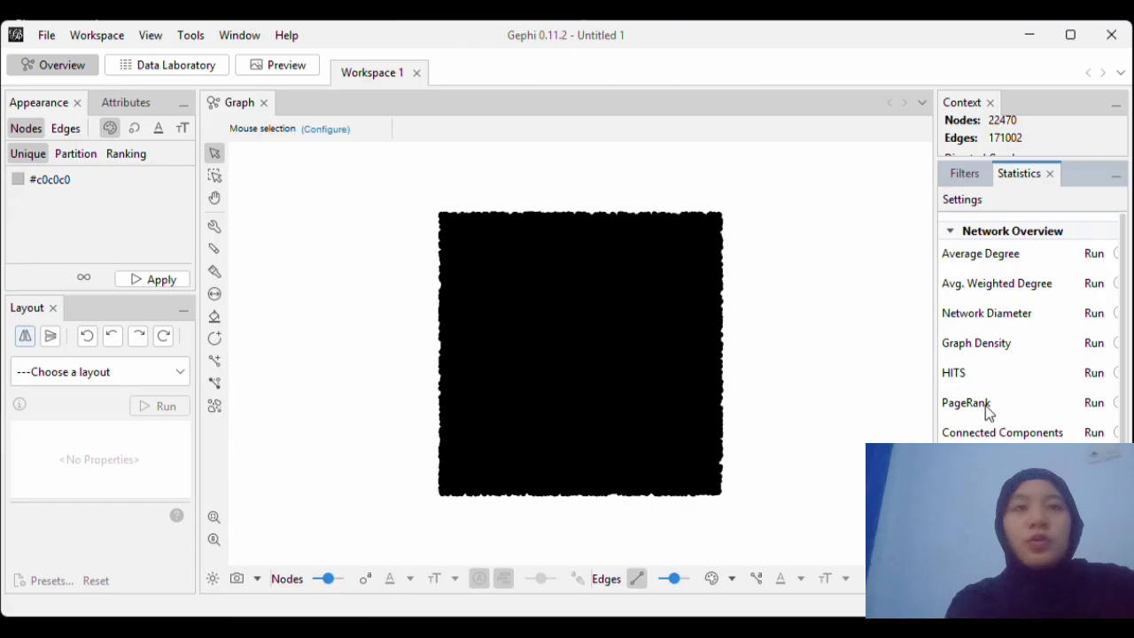
{"action": "left_click", "coordinate": [1094, 254]}
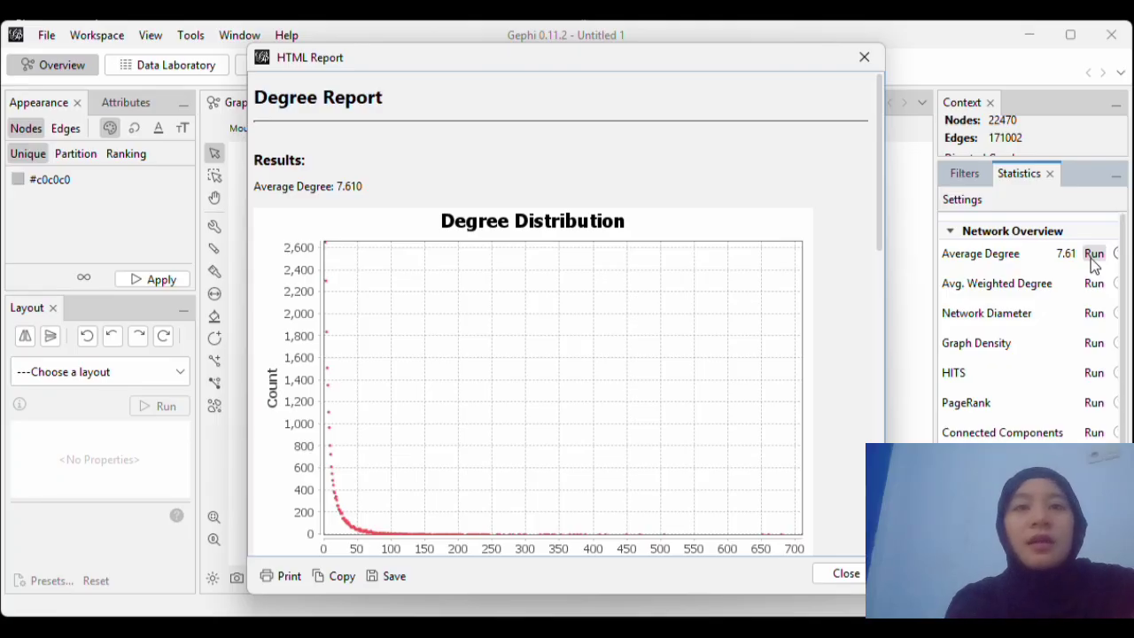
{"action": "scroll", "coordinate": [760, 312], "scroll_direction": "down", "scroll_amount": 5}
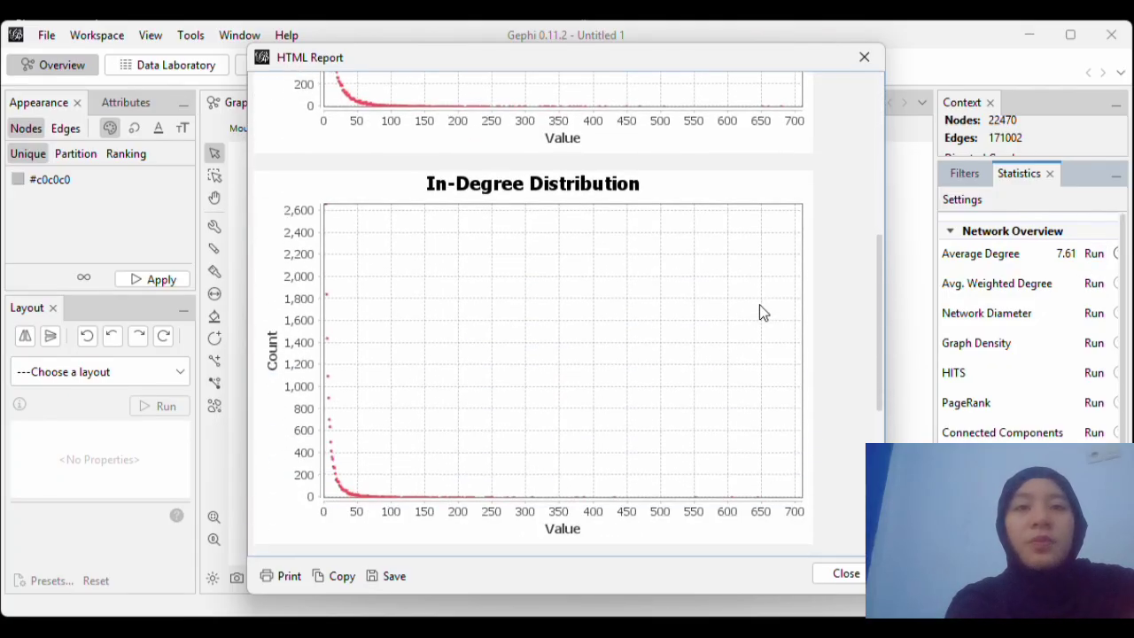
{"action": "scroll", "coordinate": [760, 305], "scroll_direction": "up", "scroll_amount": 6}
{"action": "scroll", "coordinate": [759, 306], "scroll_direction": "down", "scroll_amount": 2}
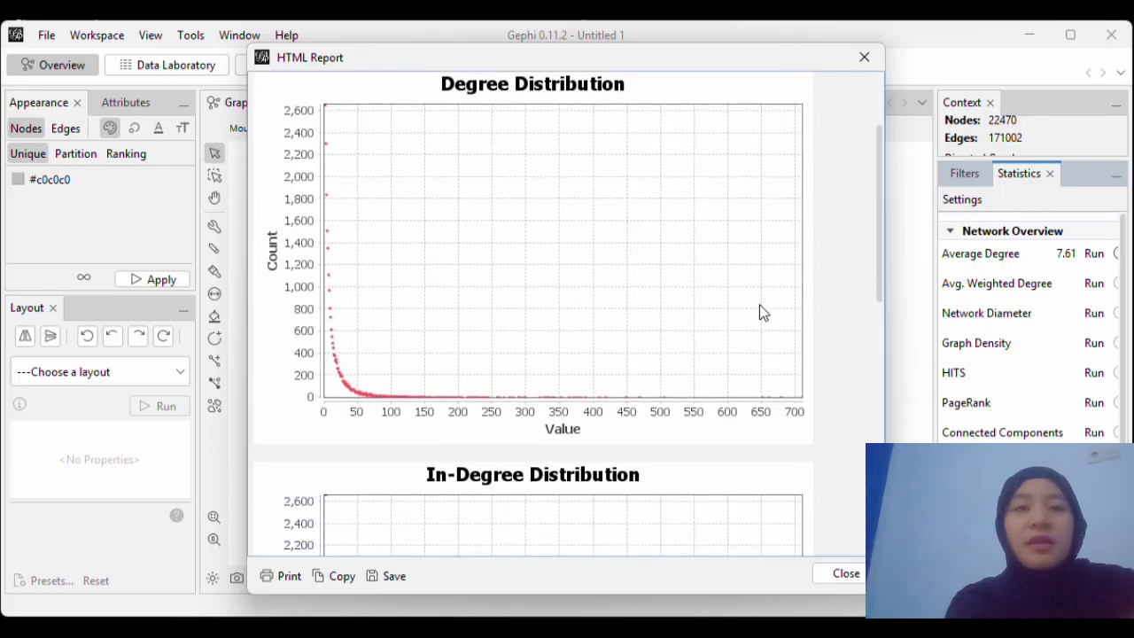
{"action": "scroll", "coordinate": [760, 312], "scroll_direction": "down", "scroll_amount": 8}
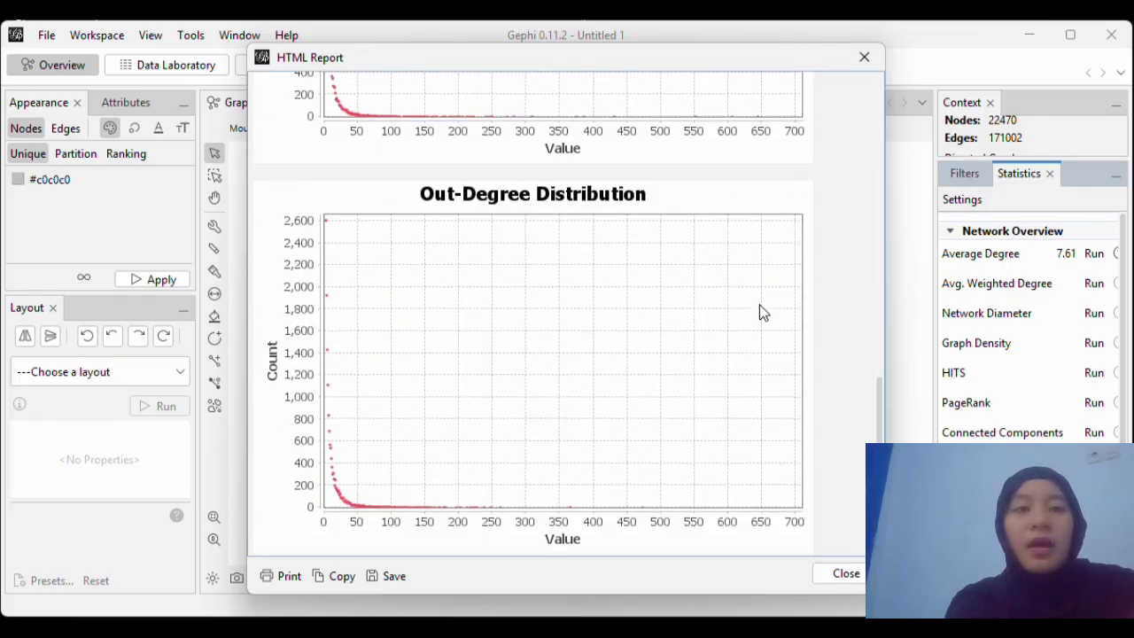
{"action": "scroll", "coordinate": [759, 312], "scroll_direction": "up", "scroll_amount": 5}
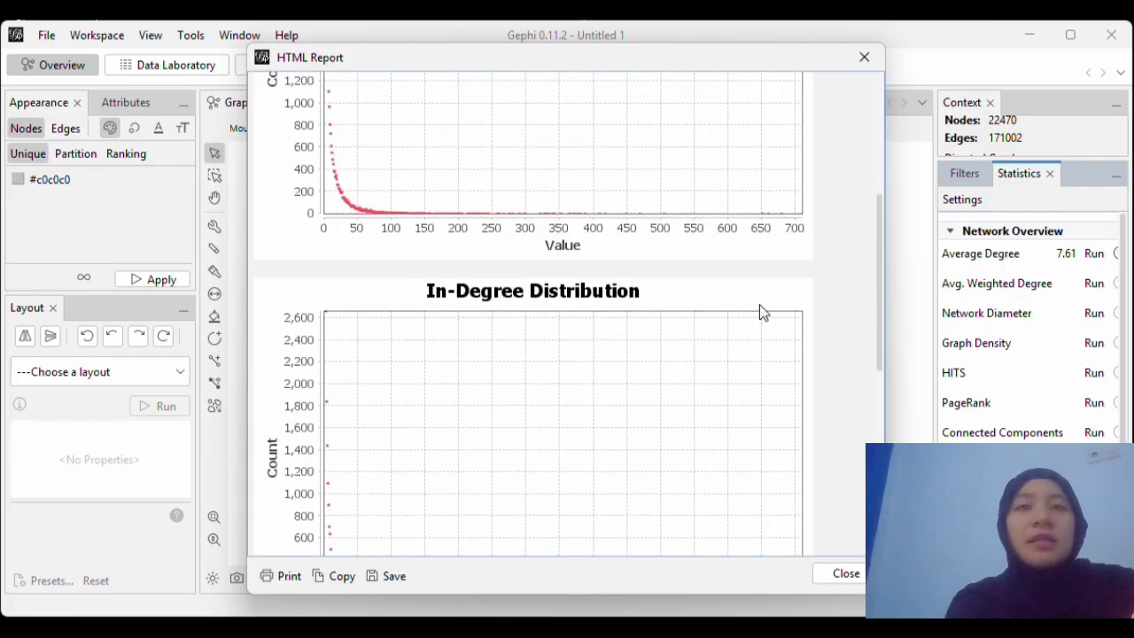
{"action": "scroll", "coordinate": [759, 312], "scroll_direction": "up", "scroll_amount": 5}
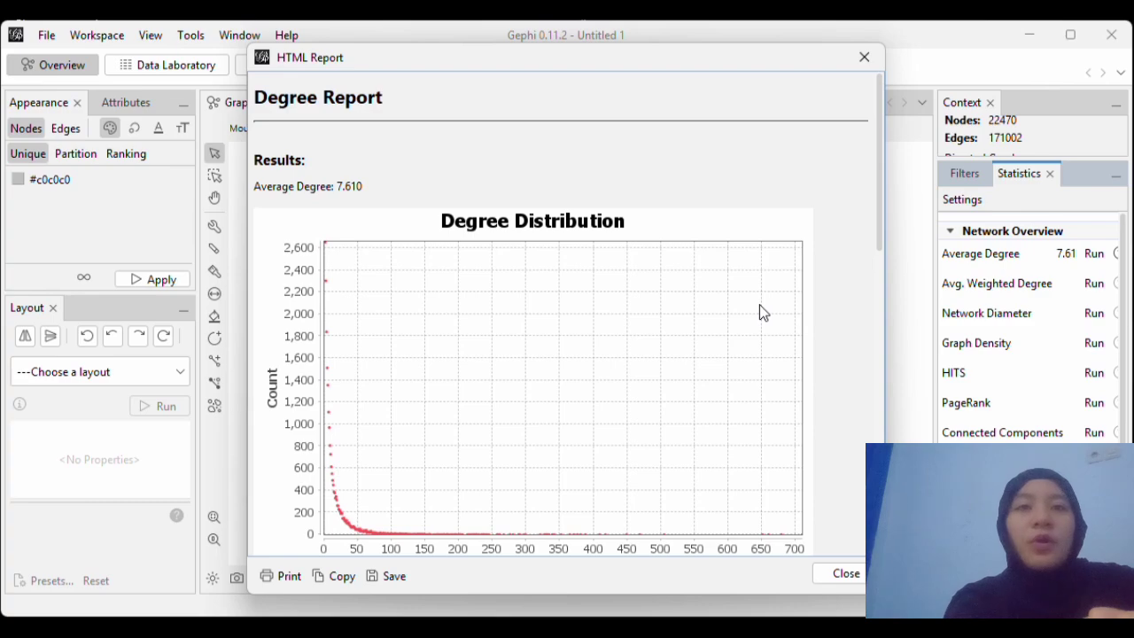
{"action": "scroll", "coordinate": [759, 306], "scroll_direction": "down", "scroll_amount": 3}
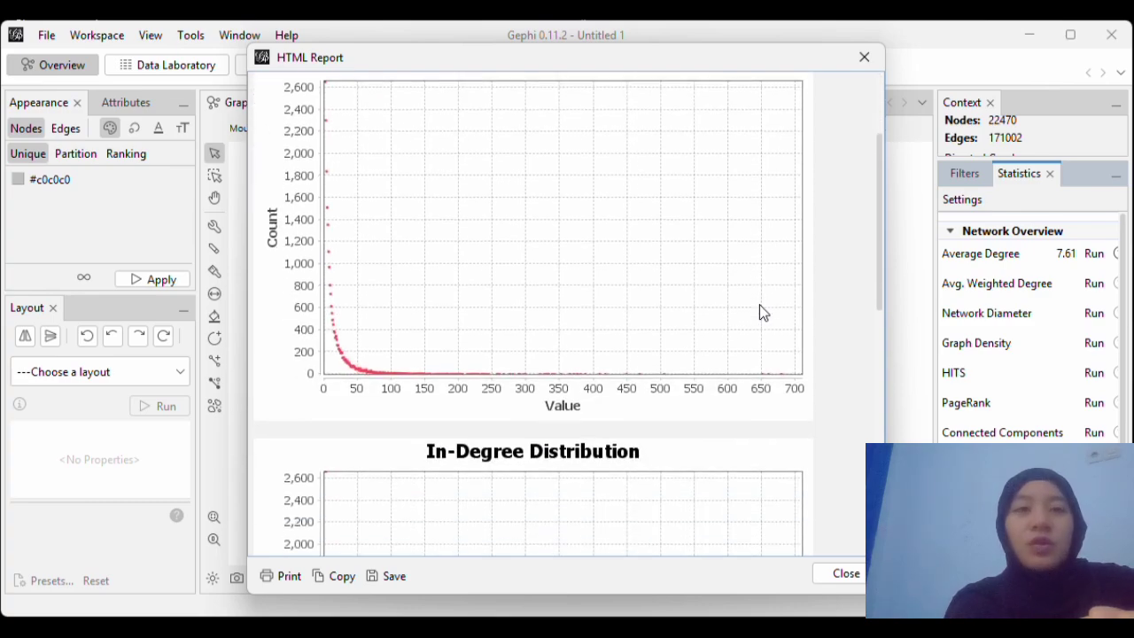
{"action": "scroll", "coordinate": [735, 310], "scroll_direction": "down", "scroll_amount": 5}
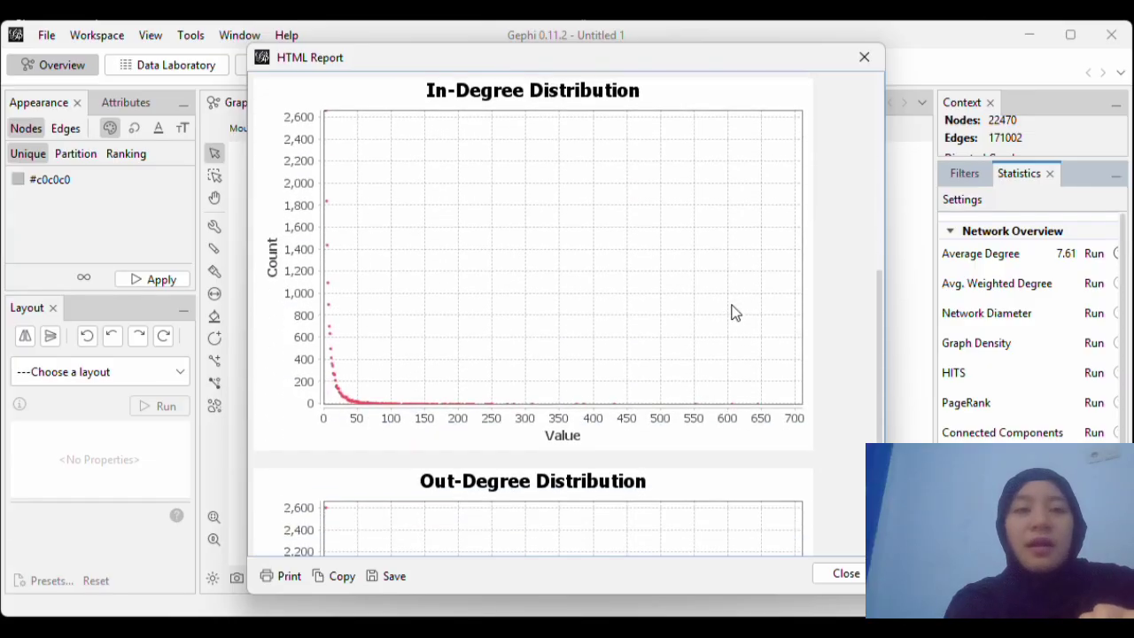
Run HITS as directed with epsilon 1.0E-8, and compute Graph Density with the directed option.
{"action": "left_click", "coordinate": [1095, 373]}
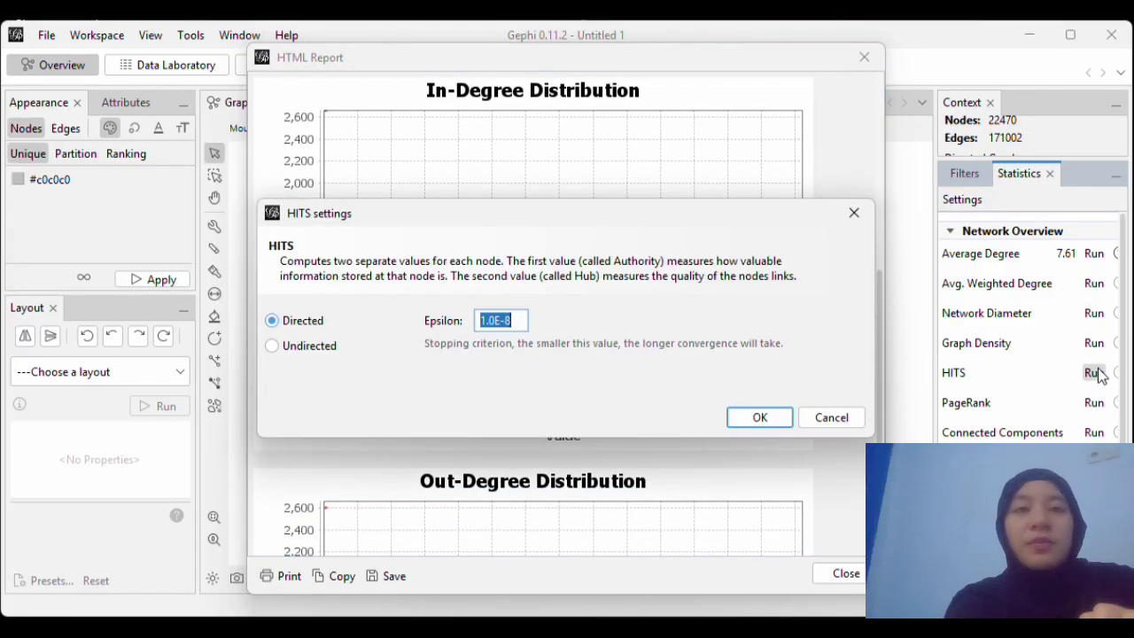
{"action": "left_click", "coordinate": [753, 420]}
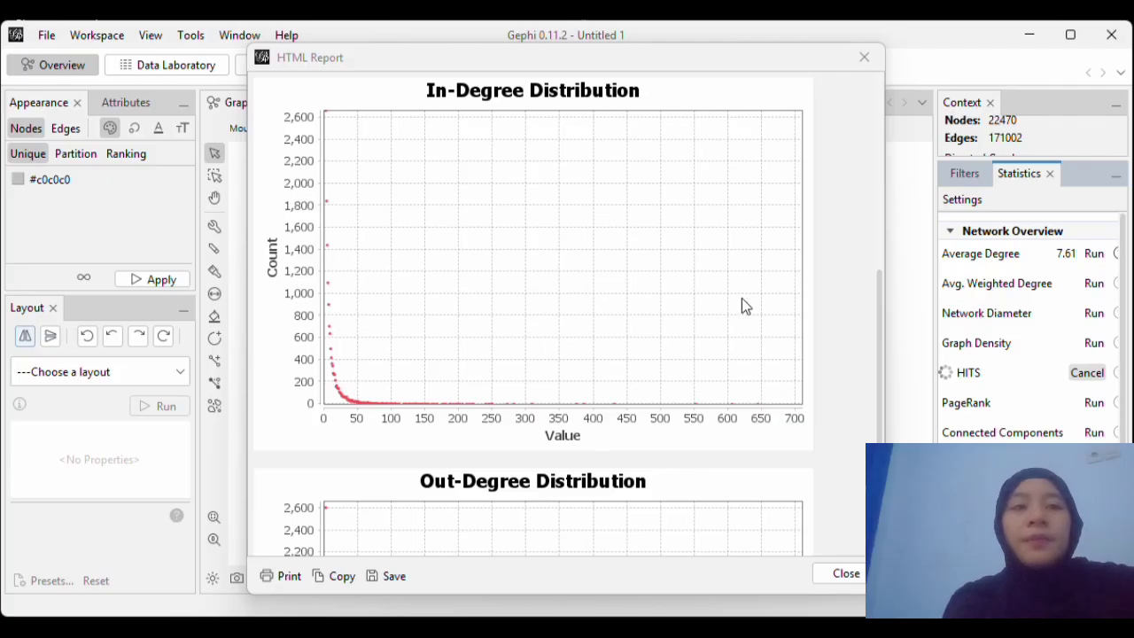
{"action": "left_click", "coordinate": [1092, 345]}
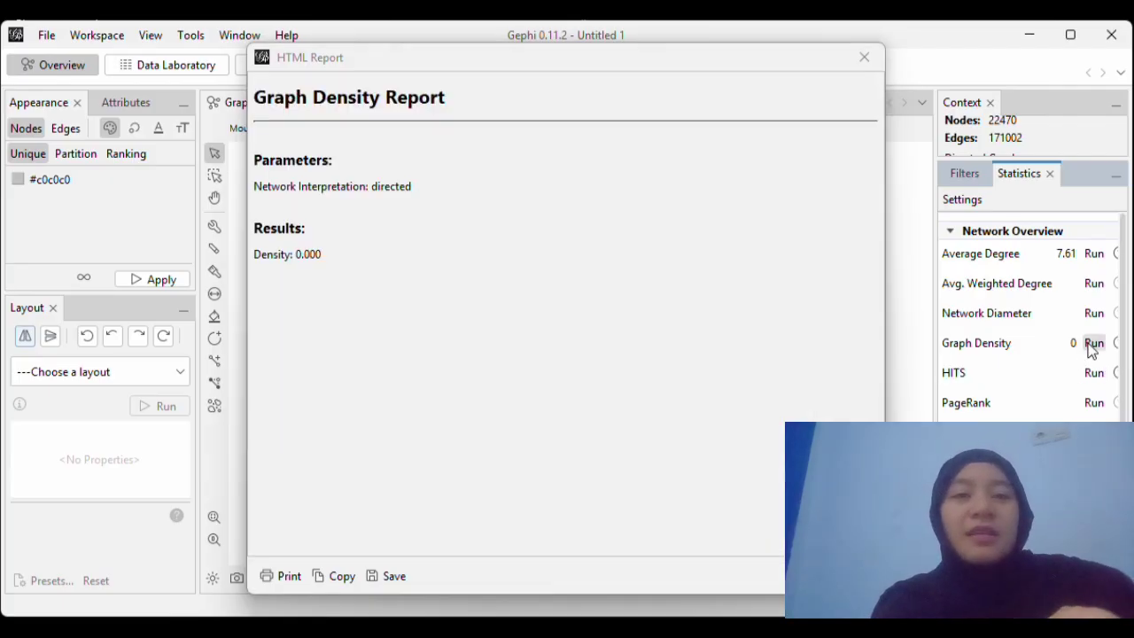
{"action": "left_click", "coordinate": [1092, 345]}
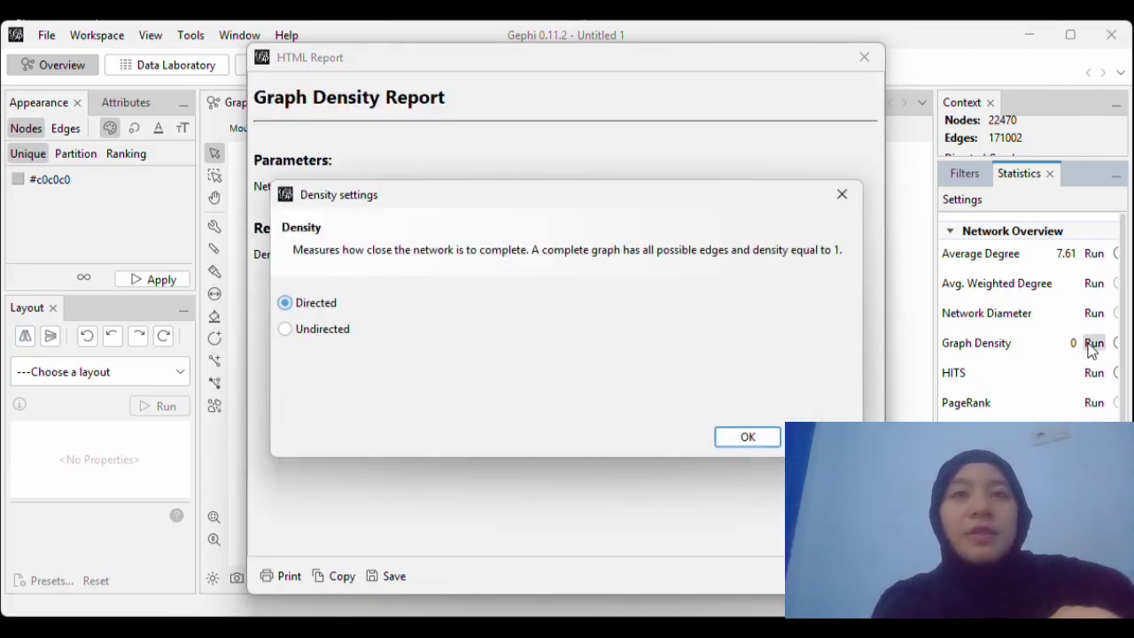
{"action": "left_click", "coordinate": [748, 437]}
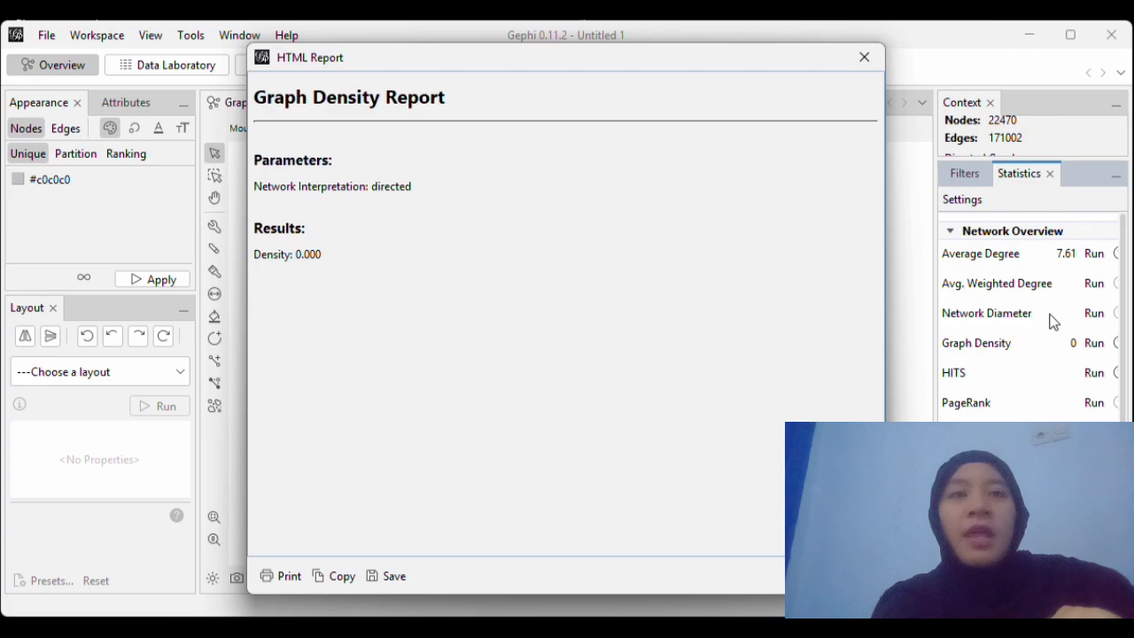
Run the Network Diameter statistic as directed, without normalizing the centralities.
{"action": "left_click", "coordinate": [1094, 314]}
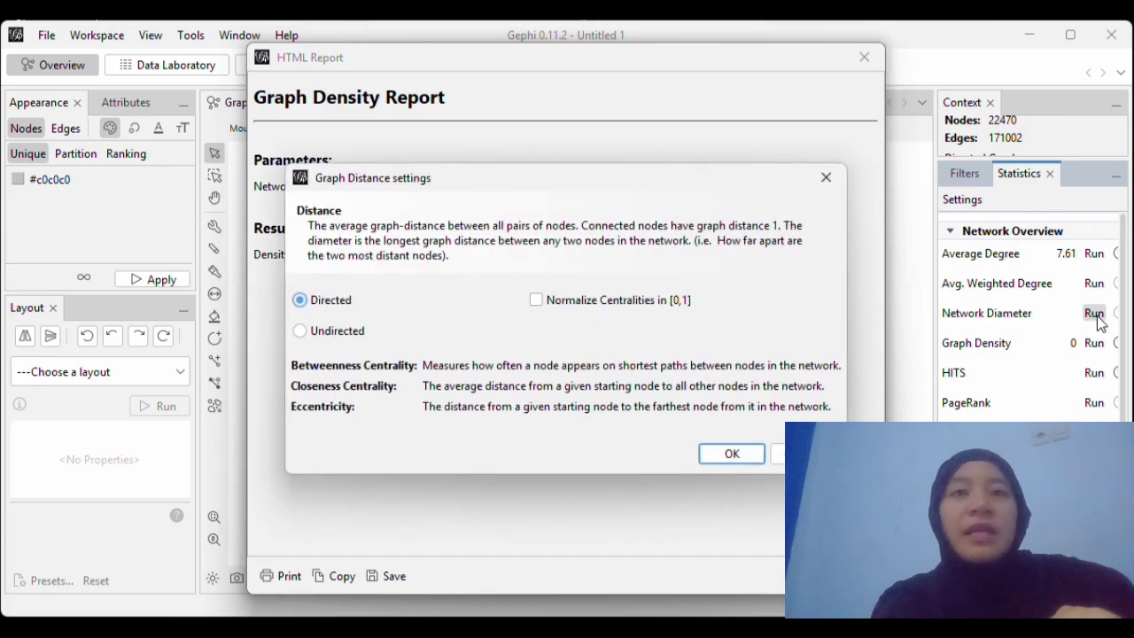
{"action": "left_click", "coordinate": [731, 455]}
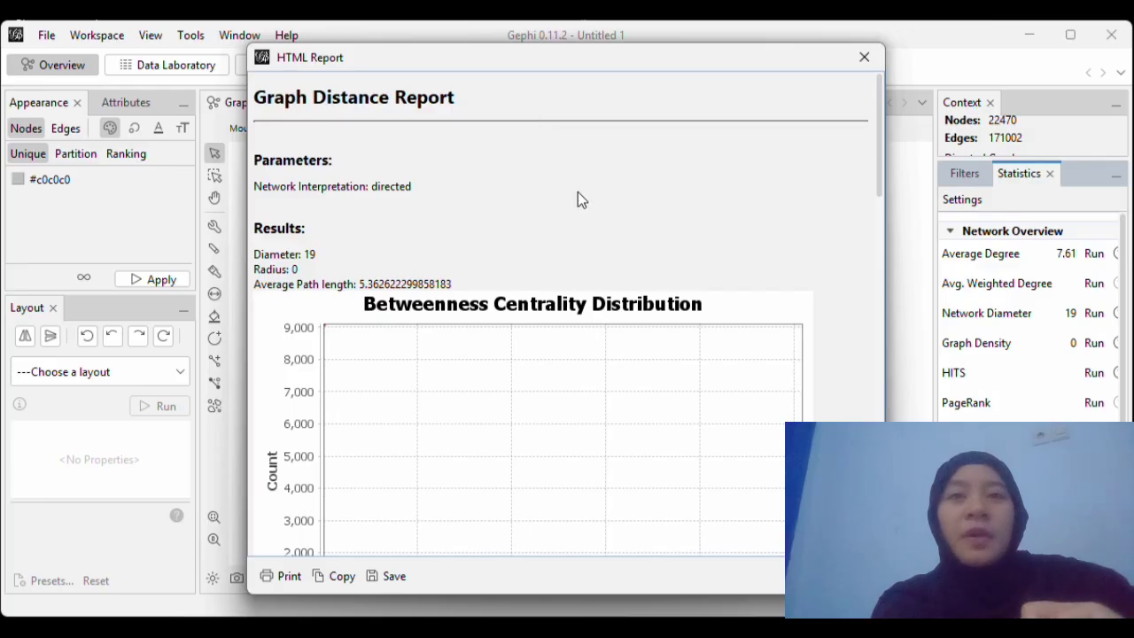
Examine the Graph Distance Report's results and its betweenness, closeness, harmonic closeness and eccentricity distribution charts.
{"action": "scroll", "coordinate": [577, 199], "scroll_direction": "down", "scroll_amount": 1}
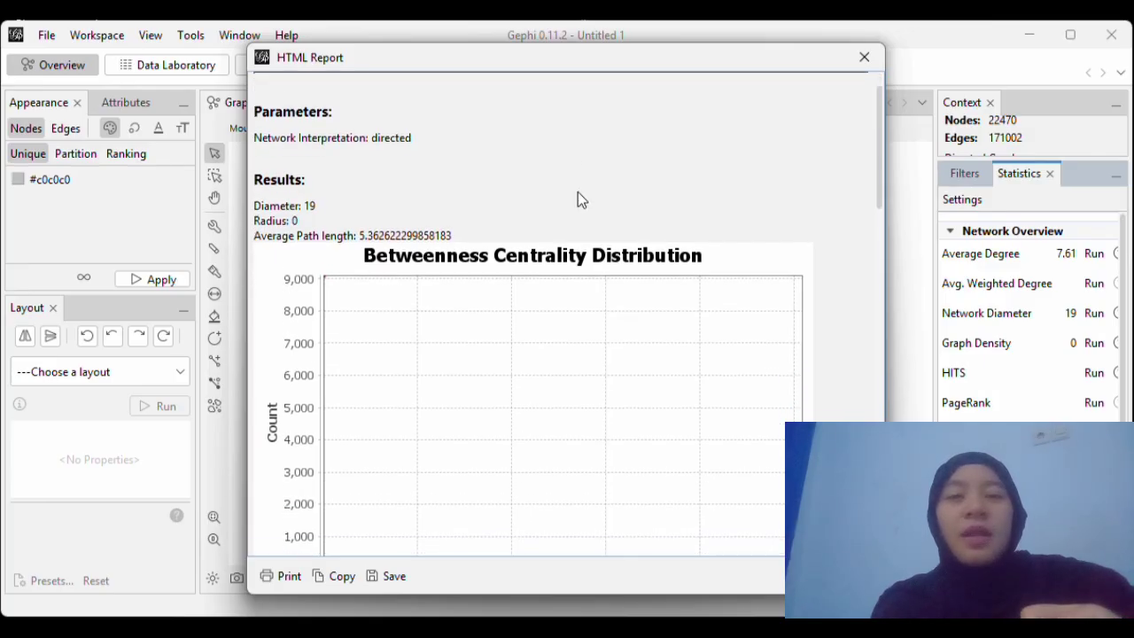
{"action": "scroll", "coordinate": [577, 198], "scroll_direction": "down", "scroll_amount": 3}
{"action": "scroll", "coordinate": [578, 199], "scroll_direction": "up", "scroll_amount": 4}
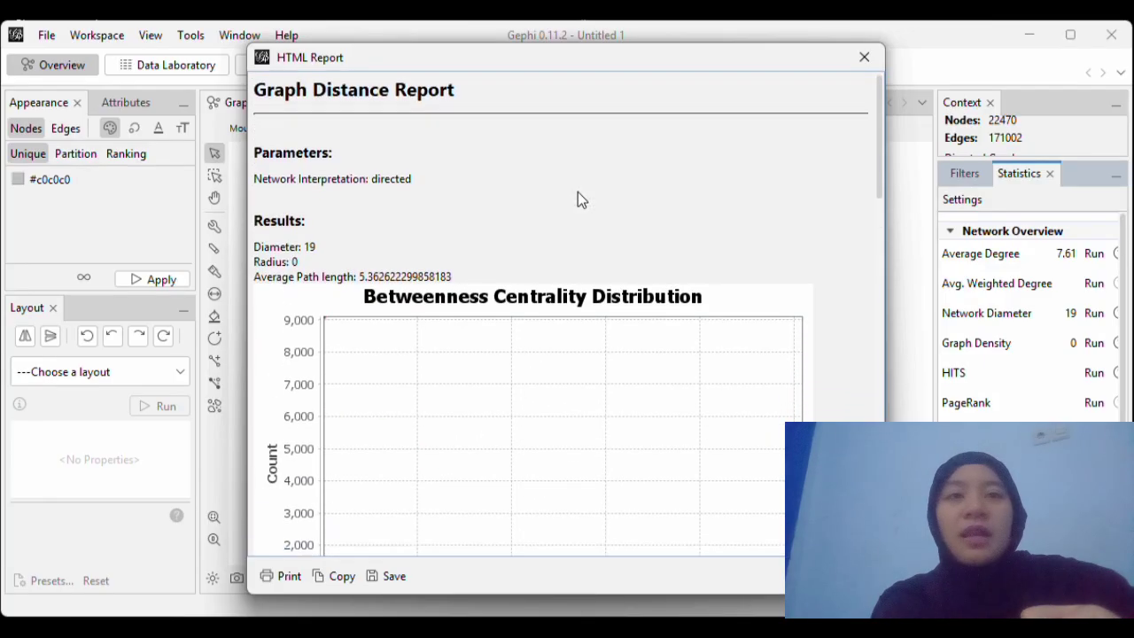
{"action": "scroll", "coordinate": [578, 199], "scroll_direction": "down", "scroll_amount": 1}
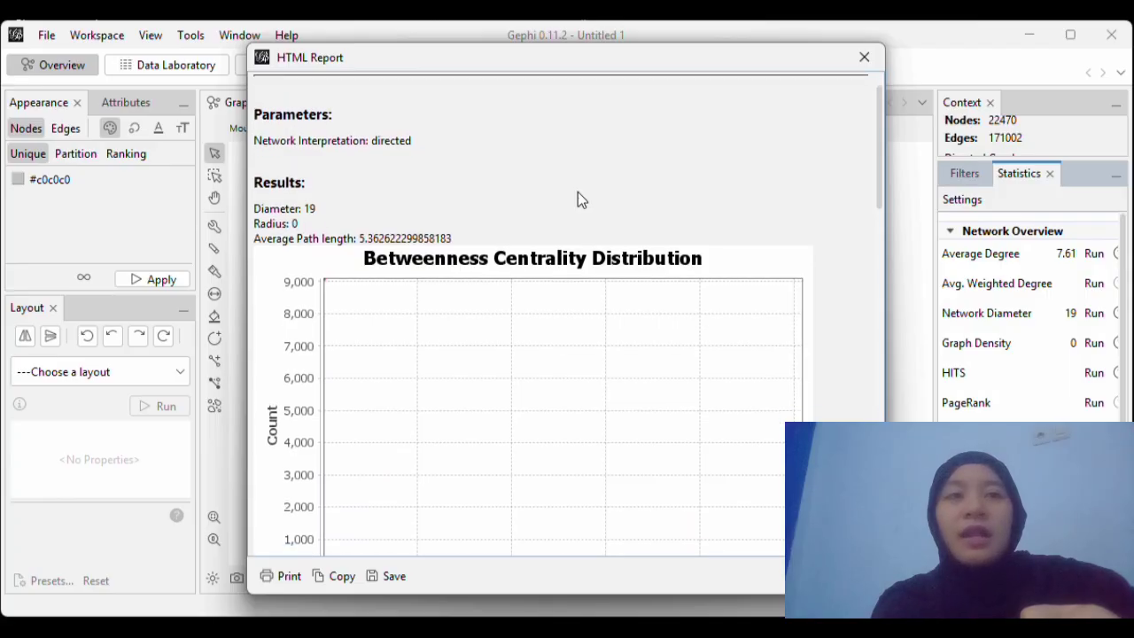
{"action": "scroll", "coordinate": [578, 199], "scroll_direction": "down", "scroll_amount": 10}
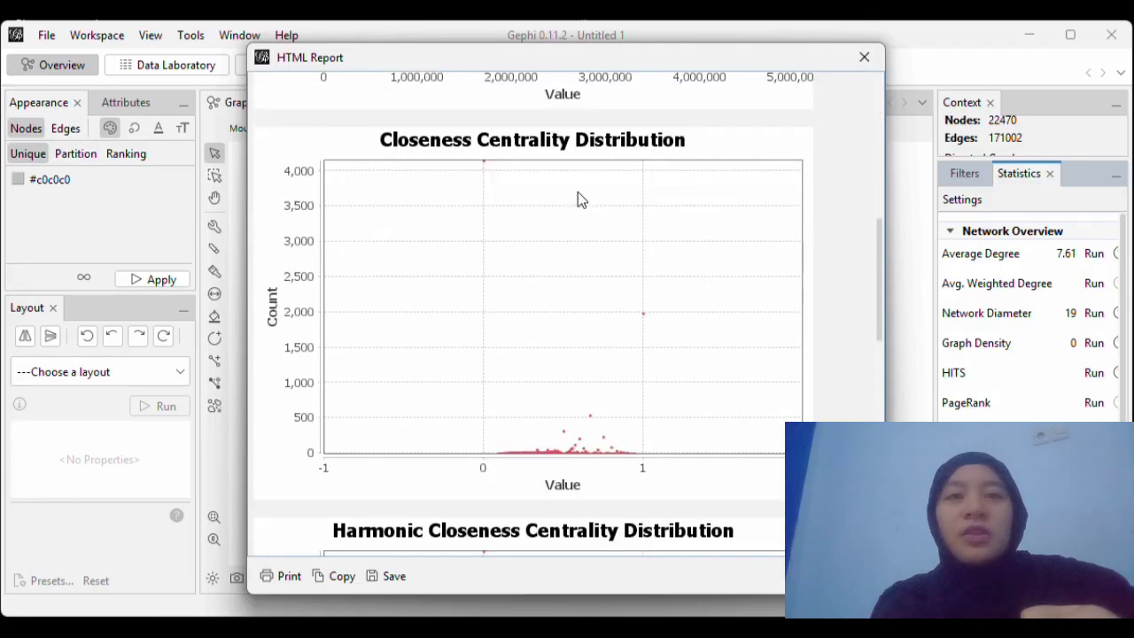
{"action": "scroll", "coordinate": [577, 195], "scroll_direction": "down", "scroll_amount": 10}
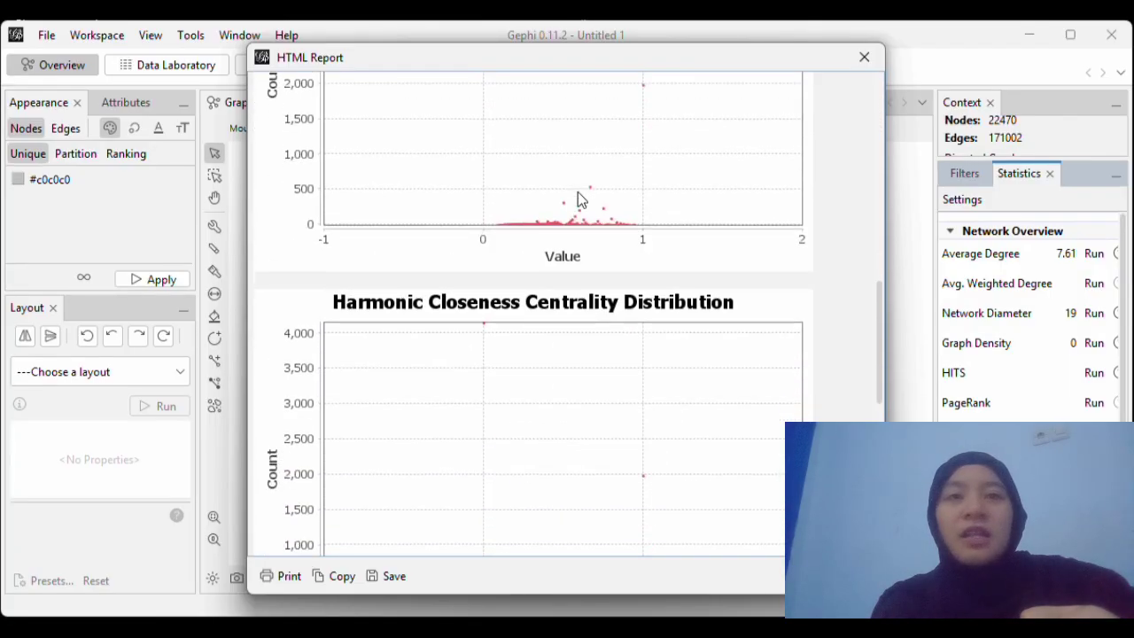
{"action": "scroll", "coordinate": [577, 199], "scroll_direction": "down", "scroll_amount": 7}
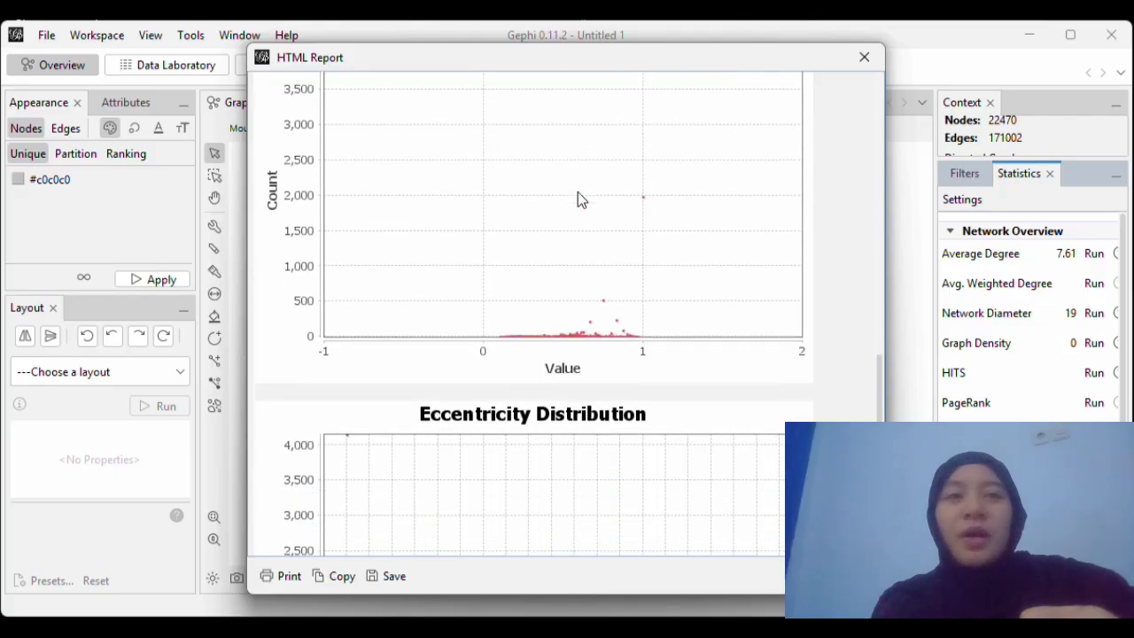
{"action": "scroll", "coordinate": [578, 197], "scroll_direction": "down", "scroll_amount": 3}
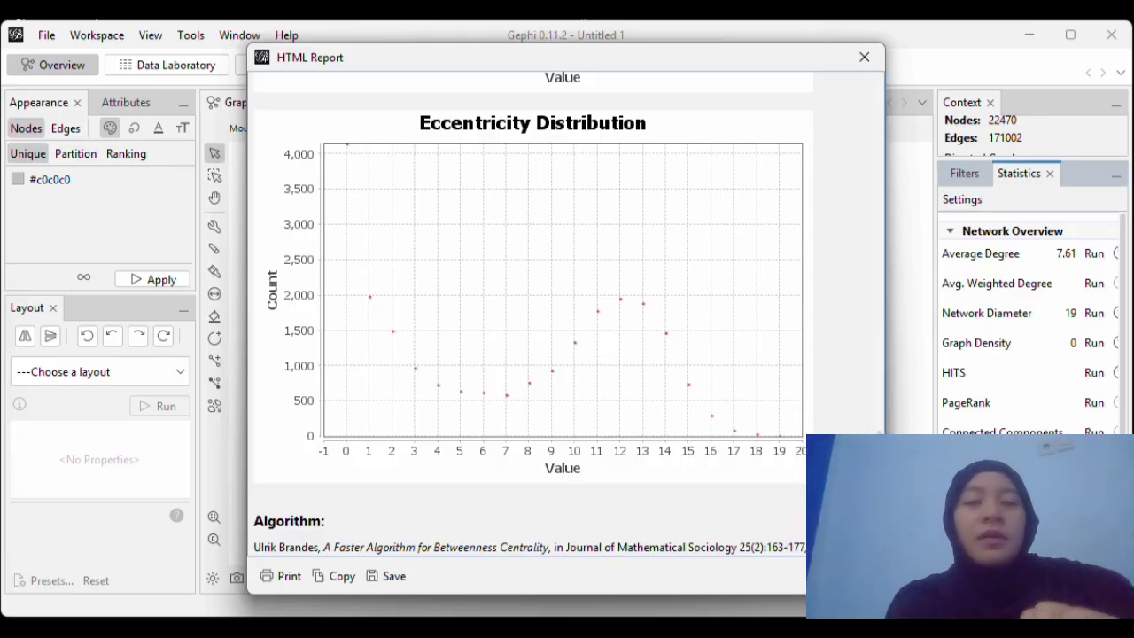
Run Modularity with randomize and edge weights on, resolution 1.0 and classes starting at 0, and review the community size distribution.
{"action": "left_click", "coordinate": [1094, 485]}
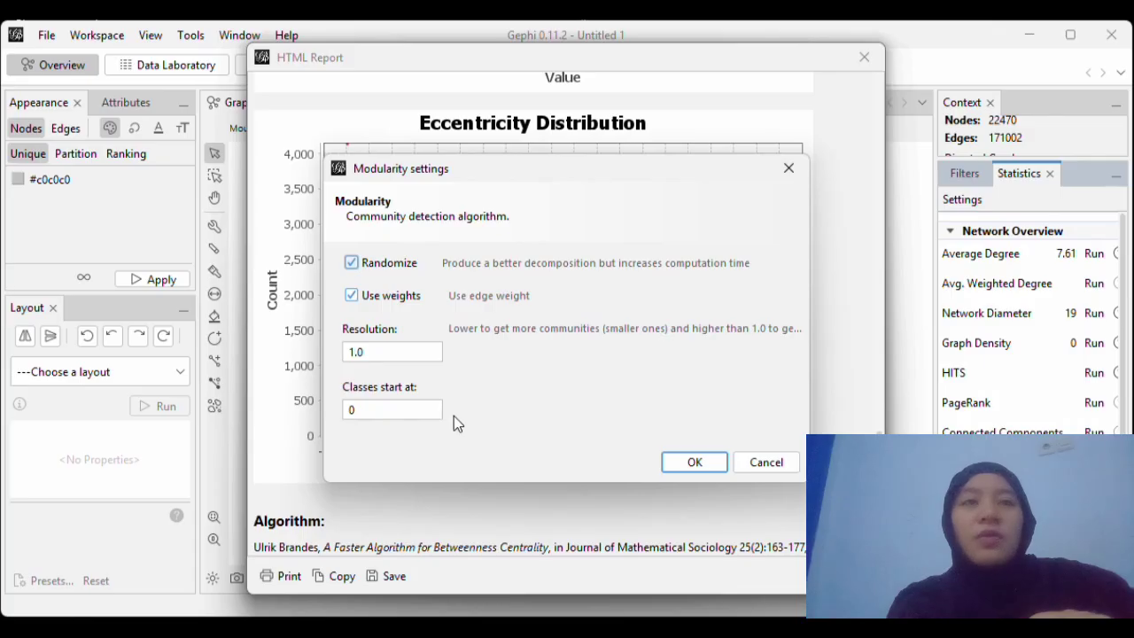
{"action": "left_click", "coordinate": [688, 463]}
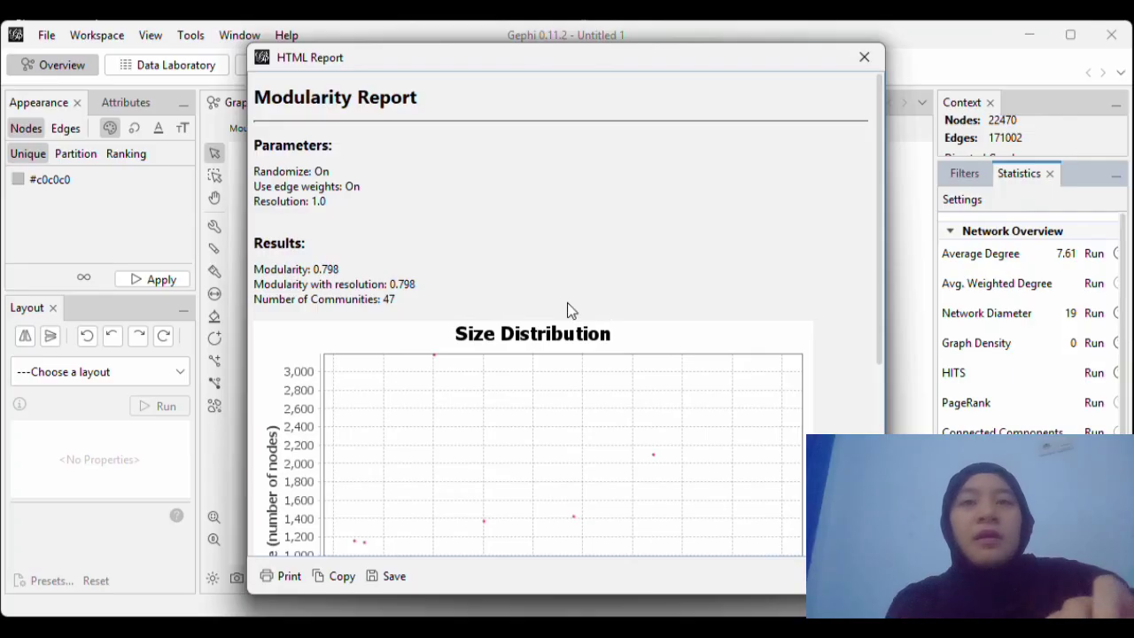
{"action": "scroll", "coordinate": [570, 310], "scroll_direction": "down", "scroll_amount": 4}
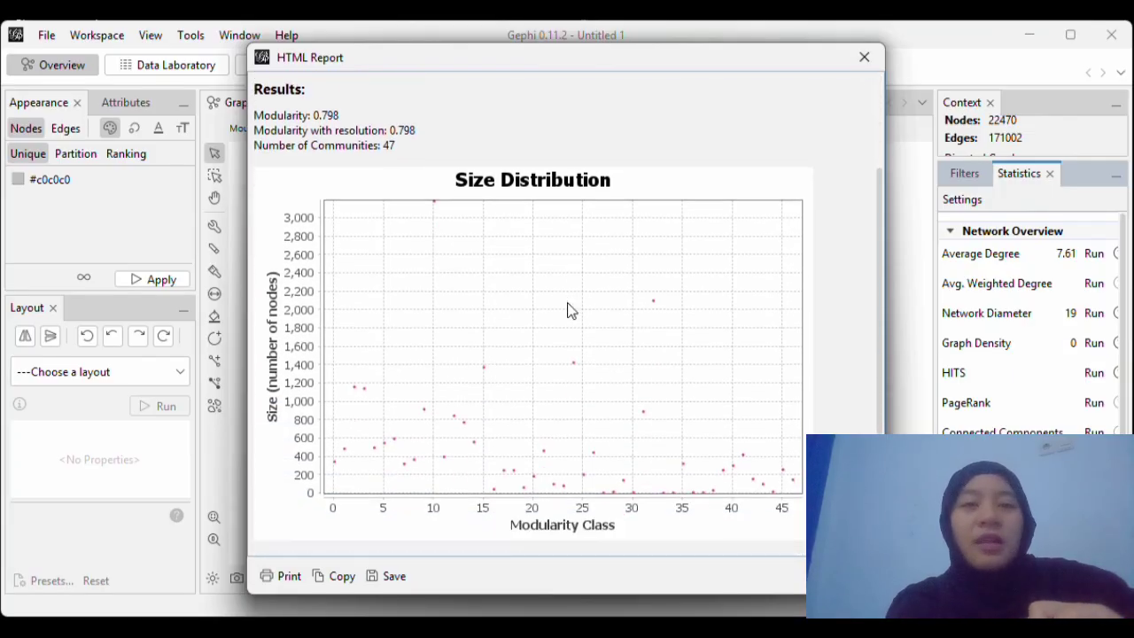
{"action": "scroll", "coordinate": [569, 310], "scroll_direction": "down", "scroll_amount": 4}
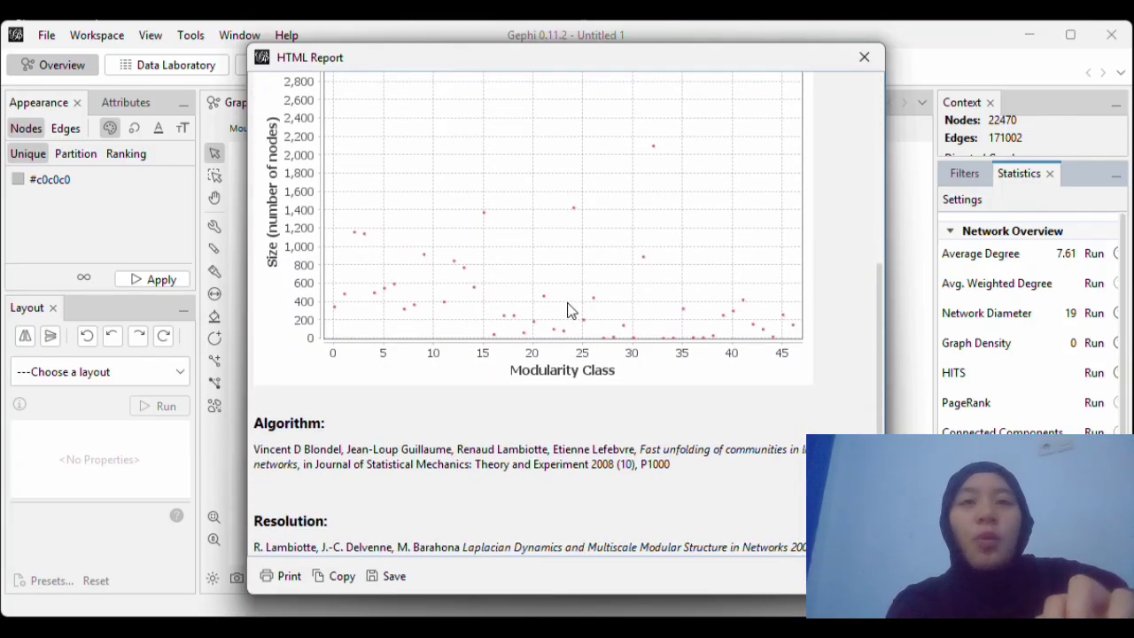
{"action": "scroll", "coordinate": [570, 310], "scroll_direction": "up", "scroll_amount": 6}
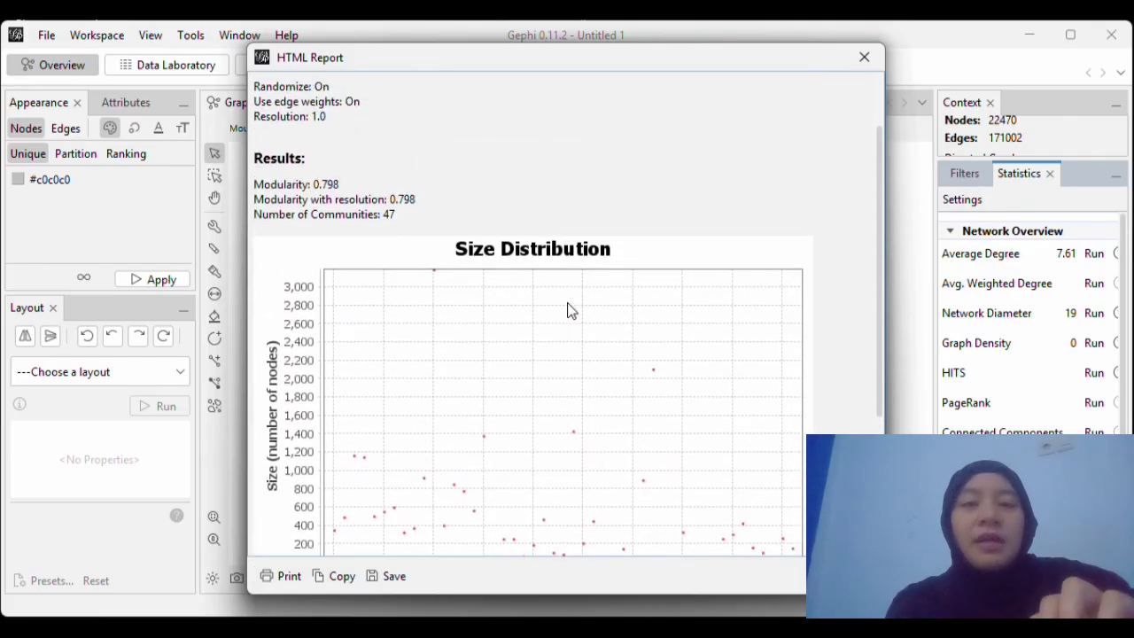
{"action": "scroll", "coordinate": [570, 310], "scroll_direction": "down", "scroll_amount": 2}
{"action": "scroll", "coordinate": [570, 310], "scroll_direction": "up", "scroll_amount": 2}
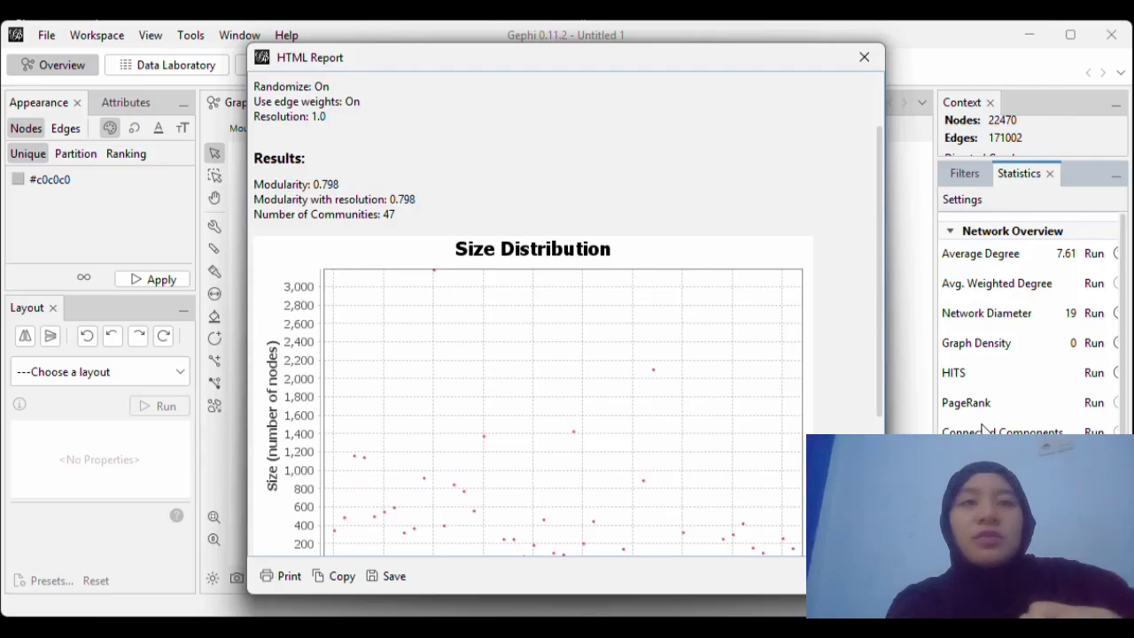
Run Eigenvector Centrality as directed with 100 iterations, and review the distribution chart in its report.
{"action": "scroll", "coordinate": [982, 423], "scroll_direction": "down", "scroll_amount": 3}
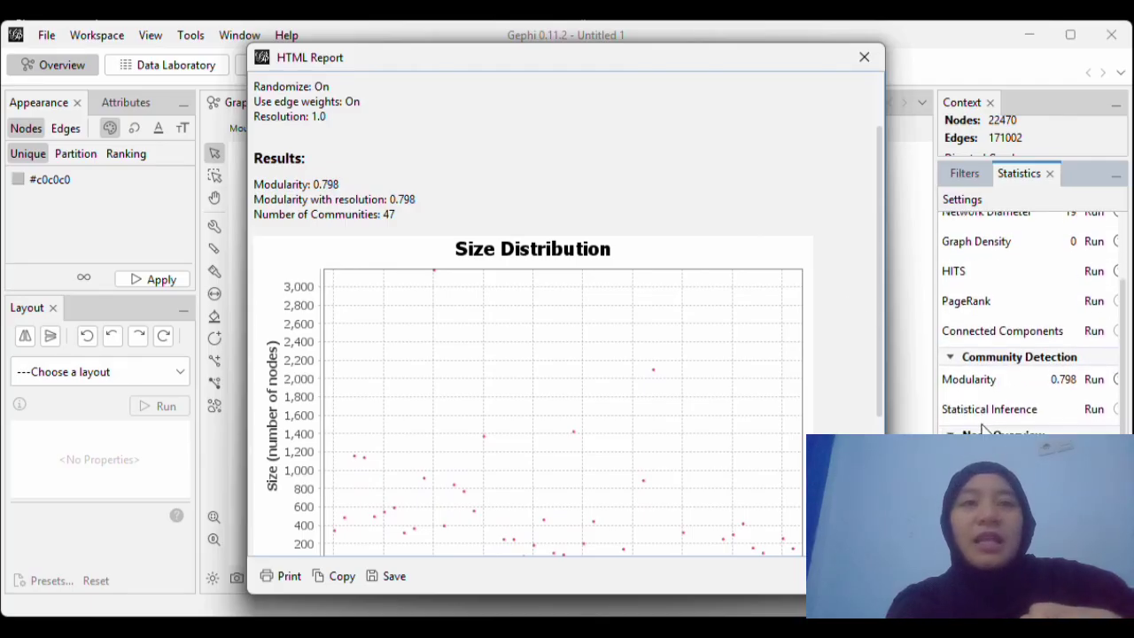
{"action": "scroll", "coordinate": [981, 429], "scroll_direction": "down", "scroll_amount": 2}
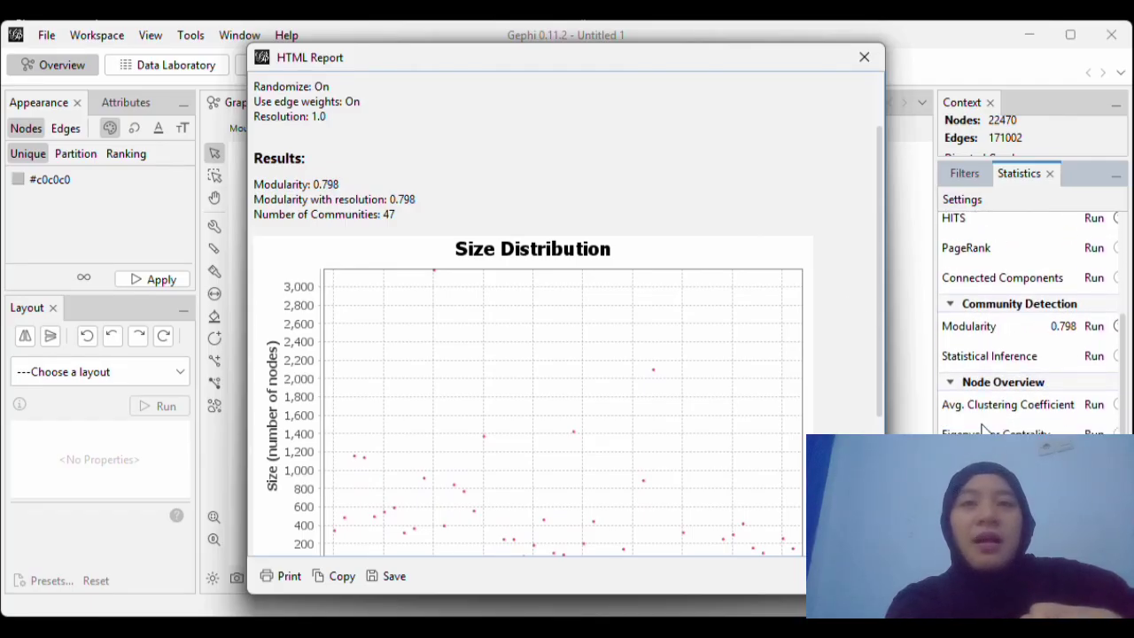
{"action": "scroll", "coordinate": [982, 429], "scroll_direction": "up", "scroll_amount": 5}
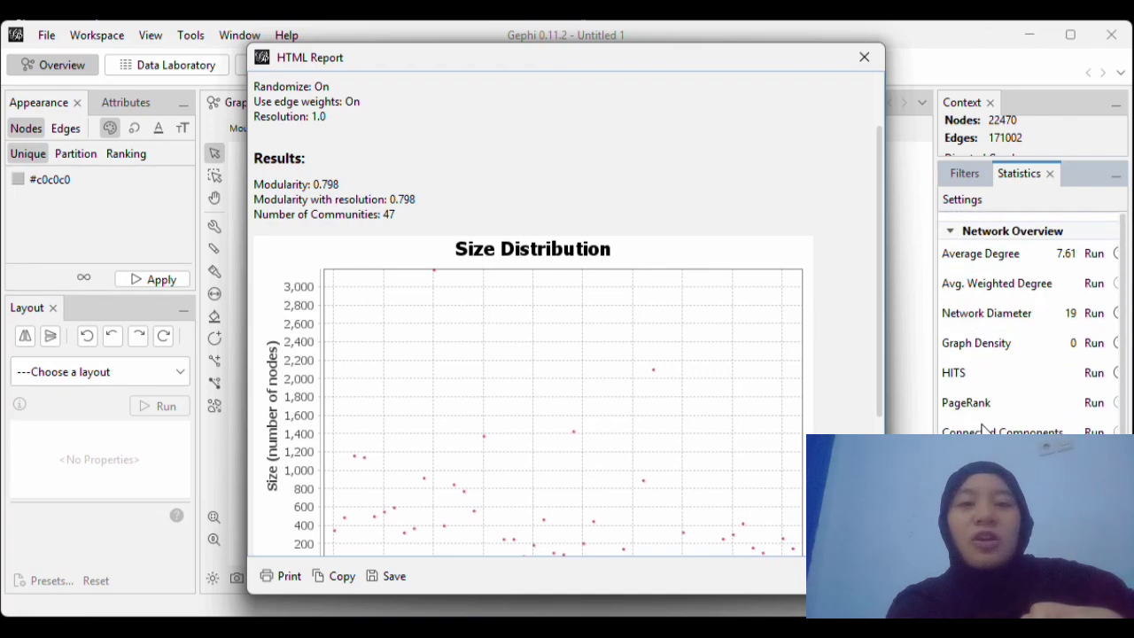
{"action": "scroll", "coordinate": [982, 429], "scroll_direction": "down", "scroll_amount": 5}
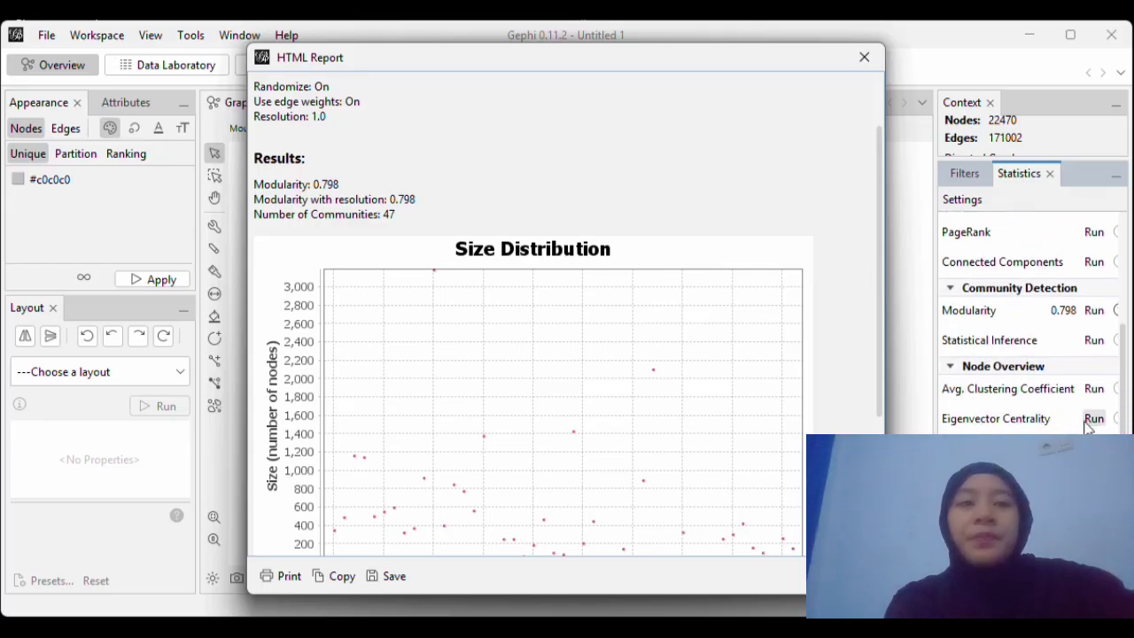
{"action": "left_click", "coordinate": [1093, 421]}
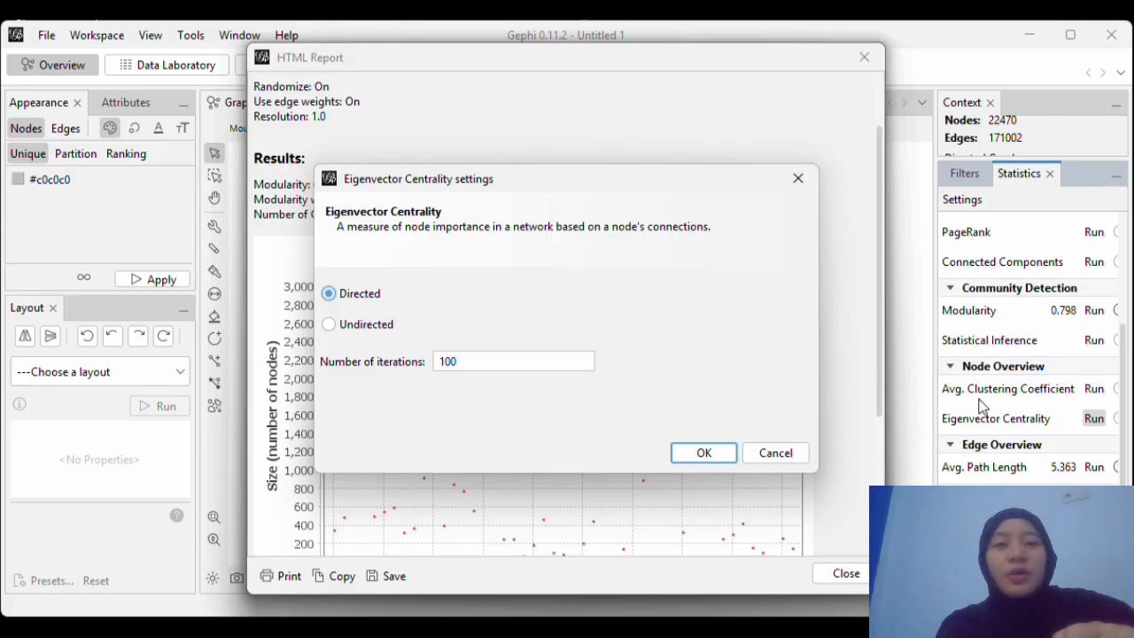
{"action": "left_click", "coordinate": [704, 454]}
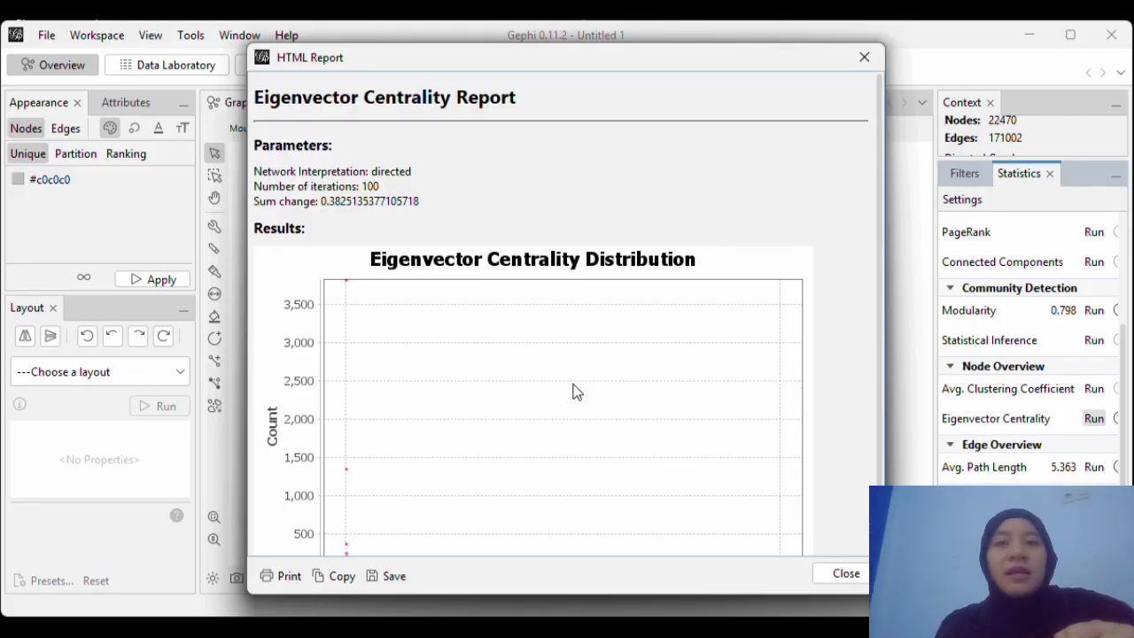
{"action": "scroll", "coordinate": [579, 306], "scroll_direction": "down", "scroll_amount": 3}
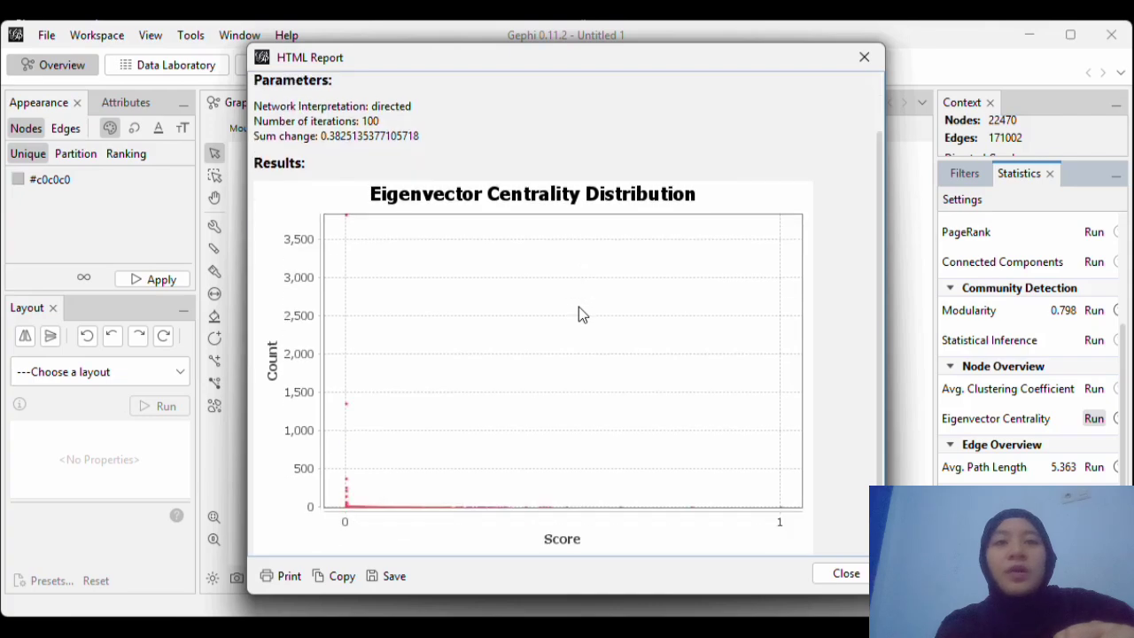
{"action": "scroll", "coordinate": [579, 307], "scroll_direction": "up", "scroll_amount": 3}
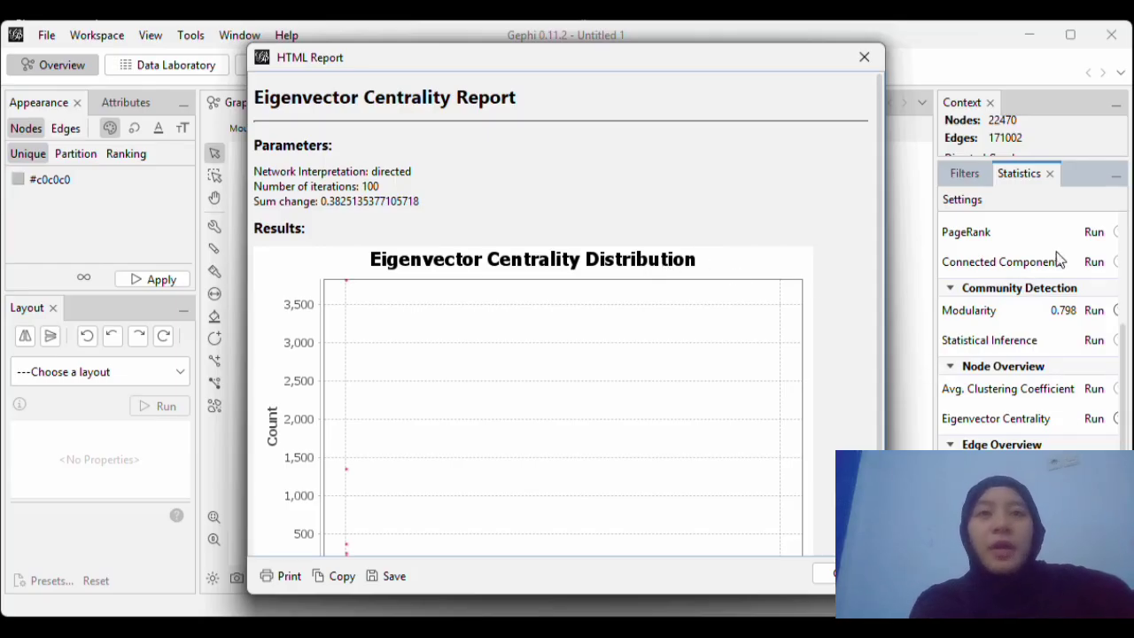
Run PageRank as directed with probability 0.85 and epsilon 0.001, without edge weights, and review its report.
{"action": "left_click", "coordinate": [1095, 233]}
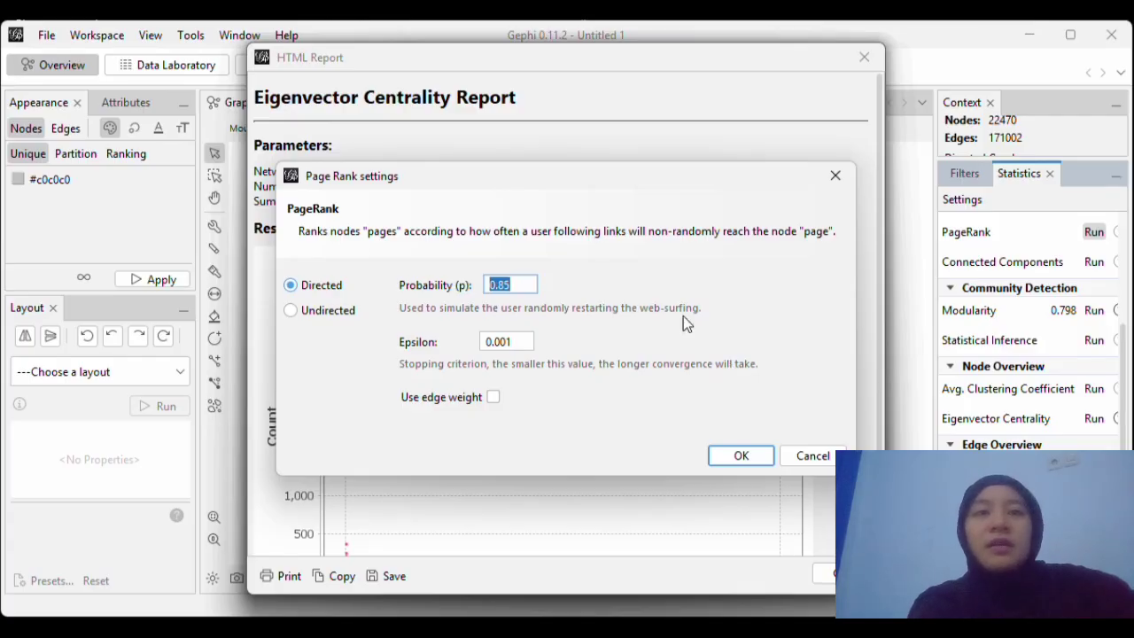
{"action": "left_click", "coordinate": [722, 456]}
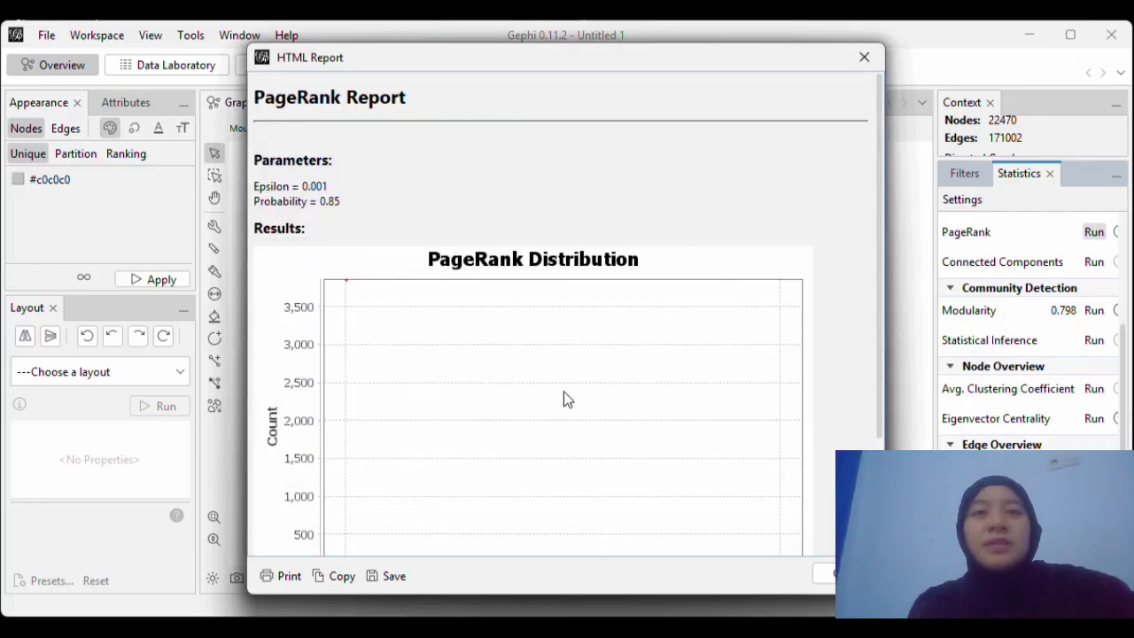
{"action": "scroll", "coordinate": [564, 391], "scroll_direction": "down", "scroll_amount": 4}
{"action": "scroll", "coordinate": [564, 392], "scroll_direction": "up", "scroll_amount": 4}
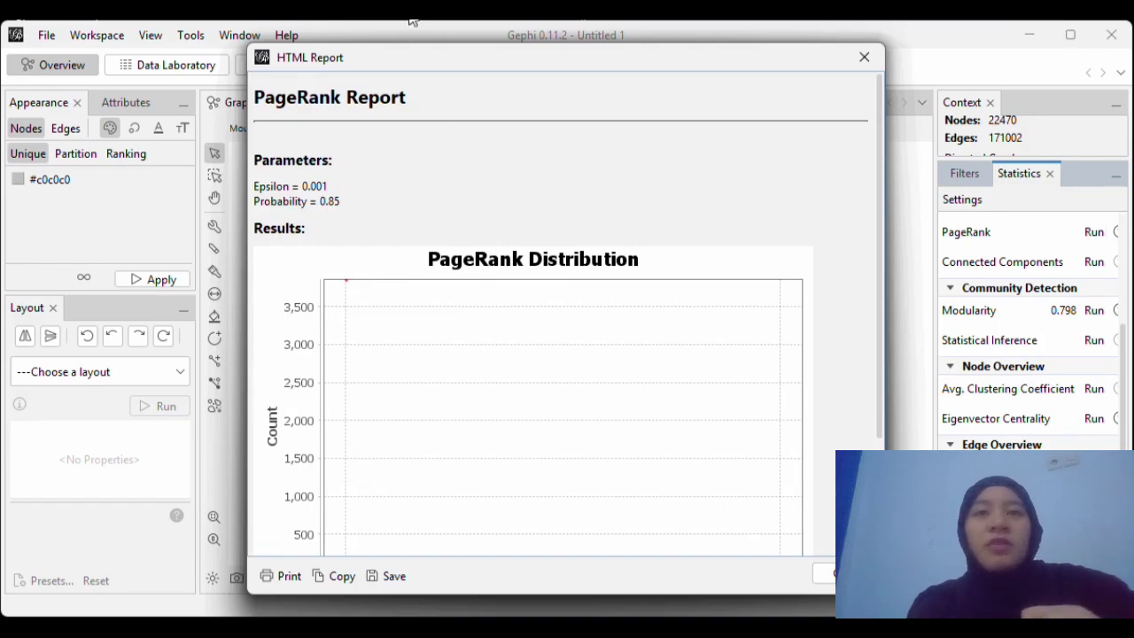
{"action": "scroll", "coordinate": [1028, 328], "scroll_direction": "up", "scroll_amount": 5}
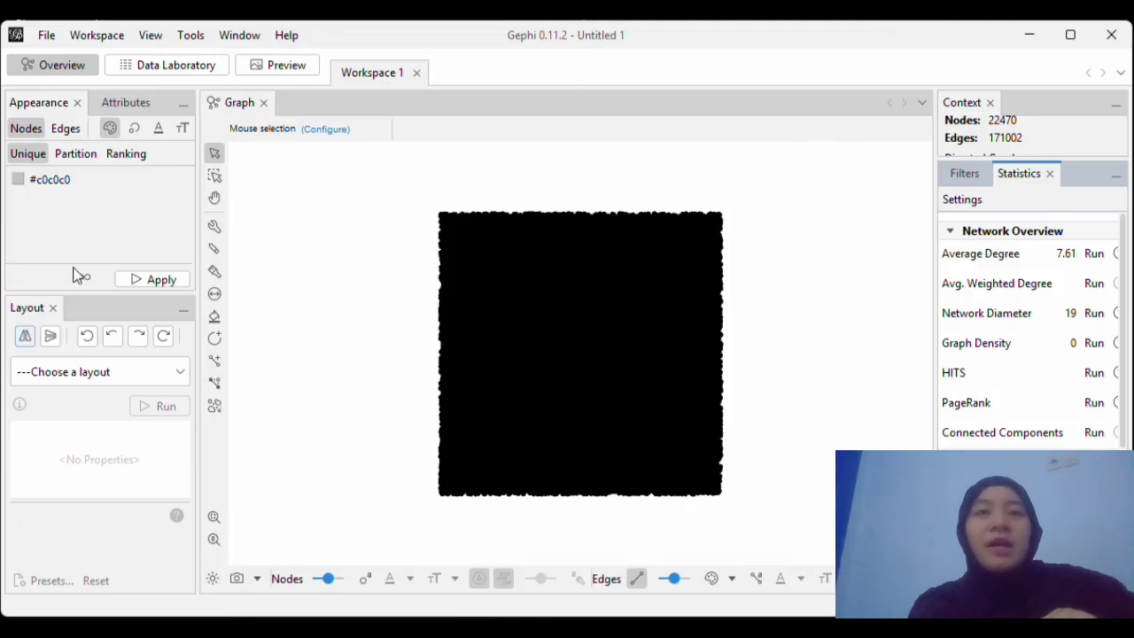
Run the ForceAtlas 2 layout with its default settings to spread out the graph, and stop it.
{"action": "left_click", "coordinate": [178, 376]}
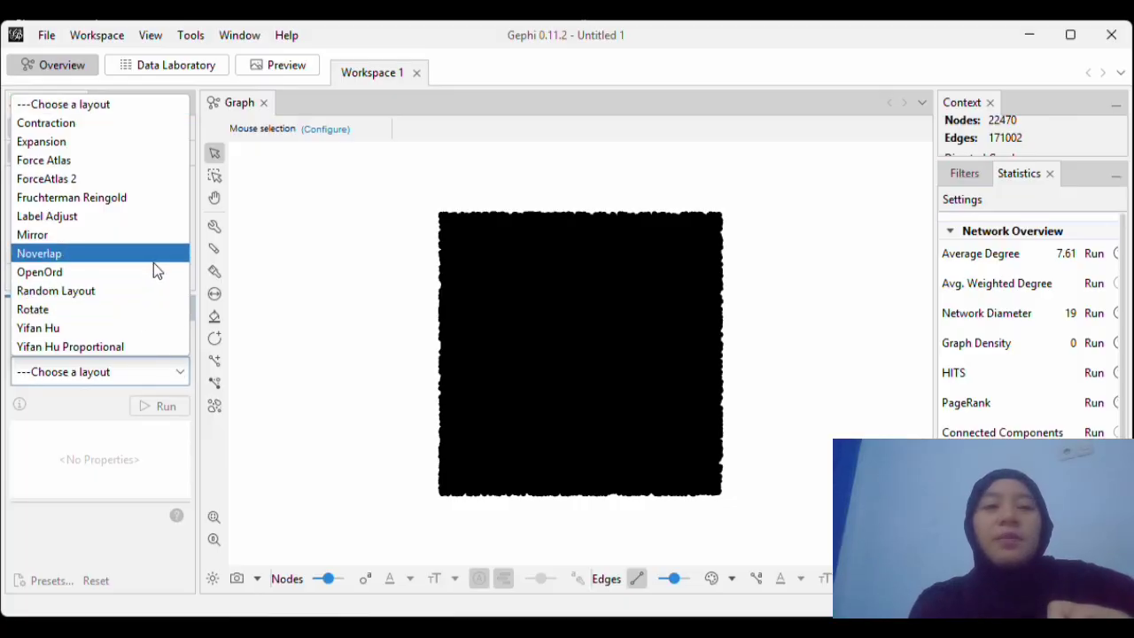
{"action": "left_click", "coordinate": [175, 186]}
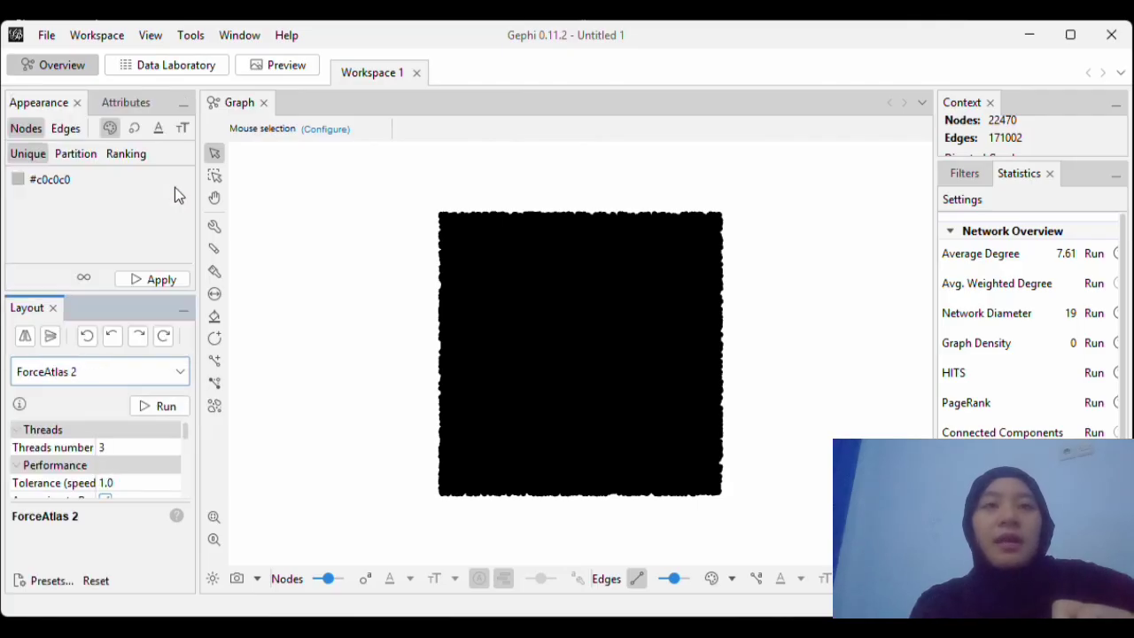
{"action": "left_click", "coordinate": [156, 407]}
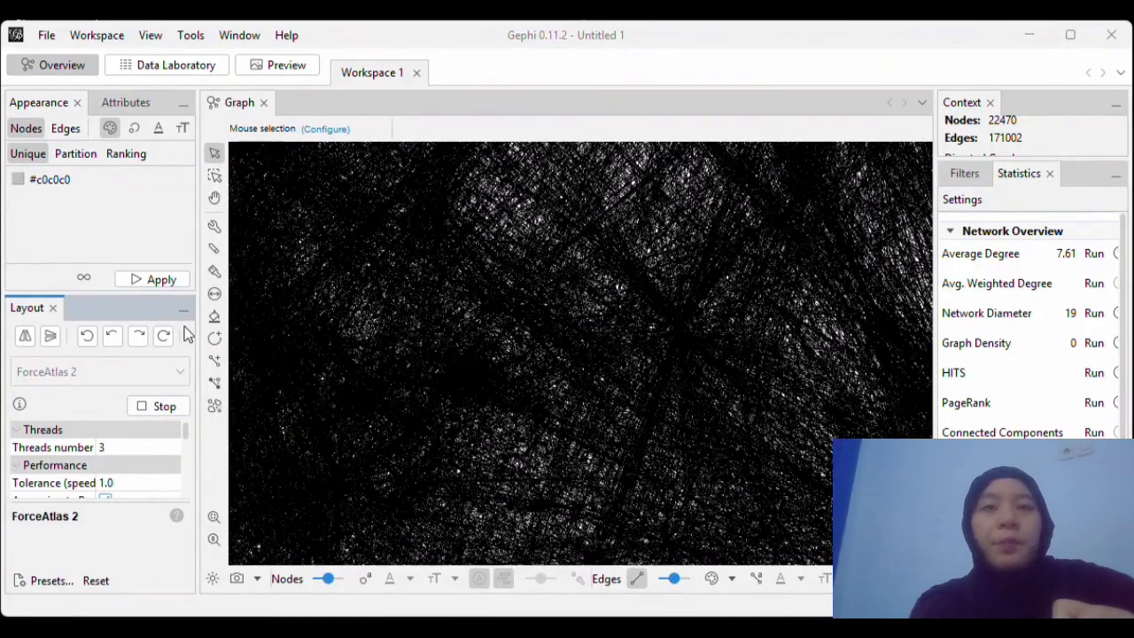
{"action": "left_click", "coordinate": [149, 408]}
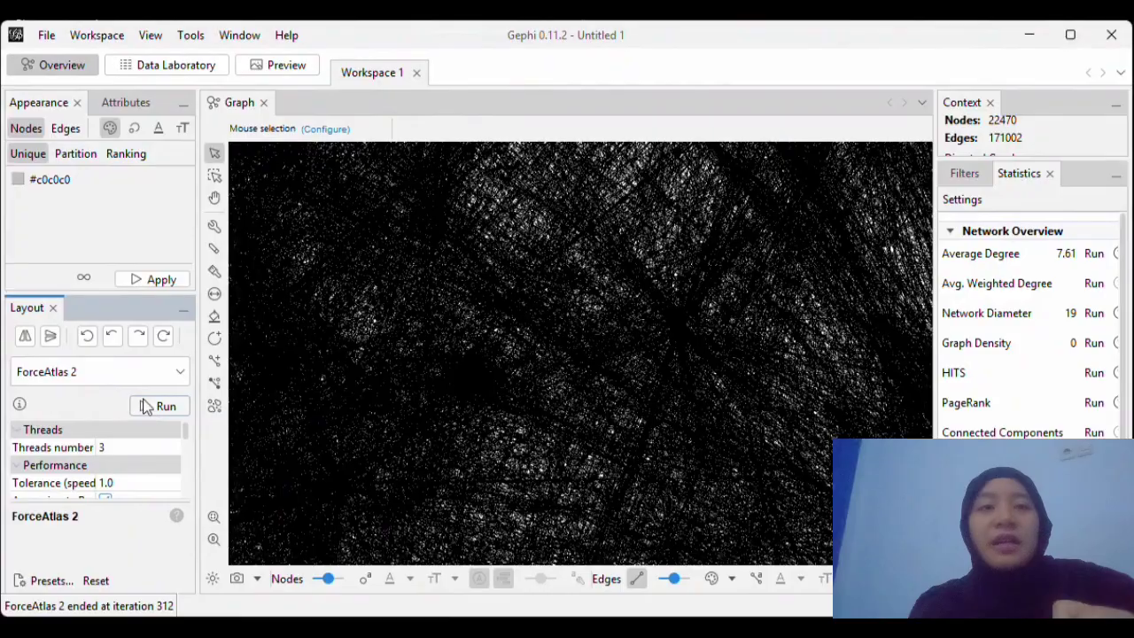
Color the nodes by the Modularity Class partition, and size them by Eigenvector Centrality ranking from 10 to 60.
{"action": "left_click", "coordinate": [35, 107]}
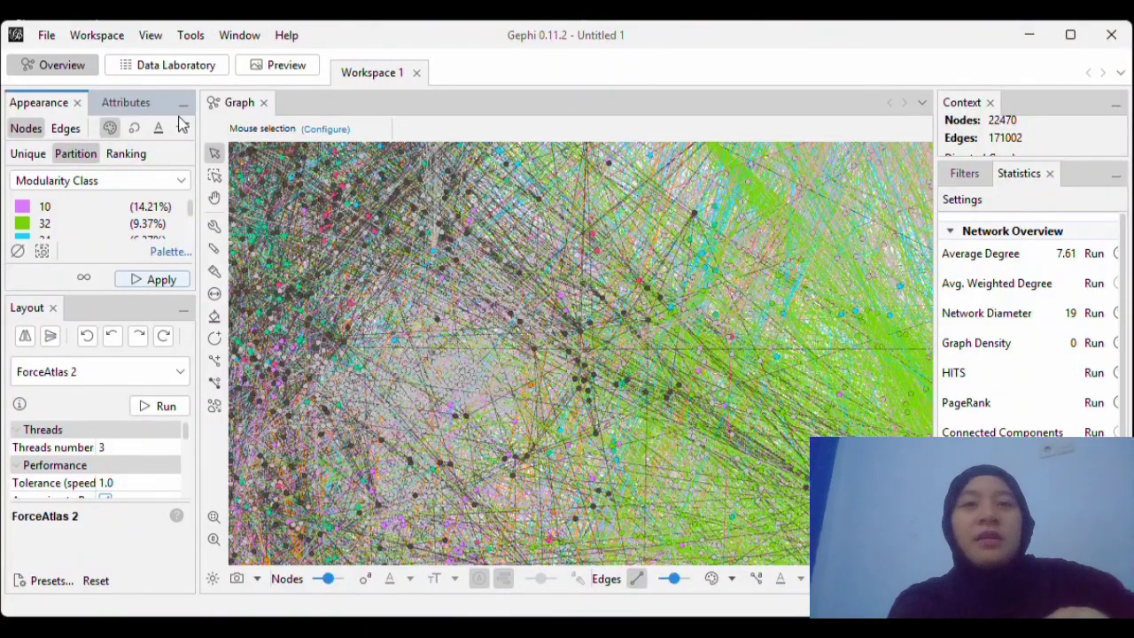
{"action": "left_click", "coordinate": [138, 132]}
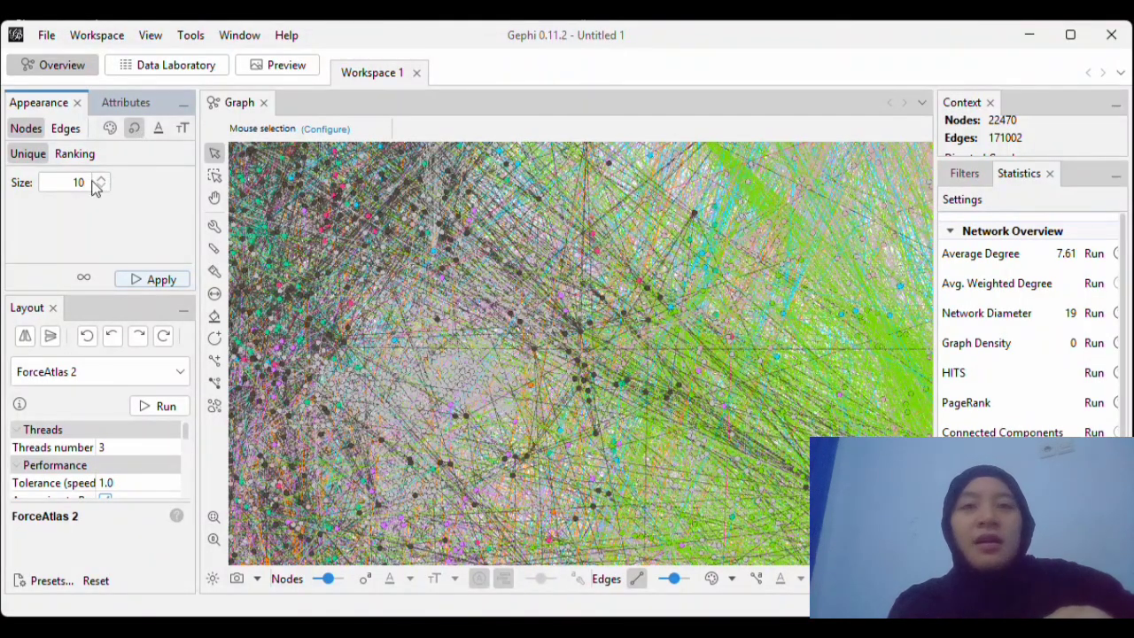
{"action": "left_click", "coordinate": [76, 156]}
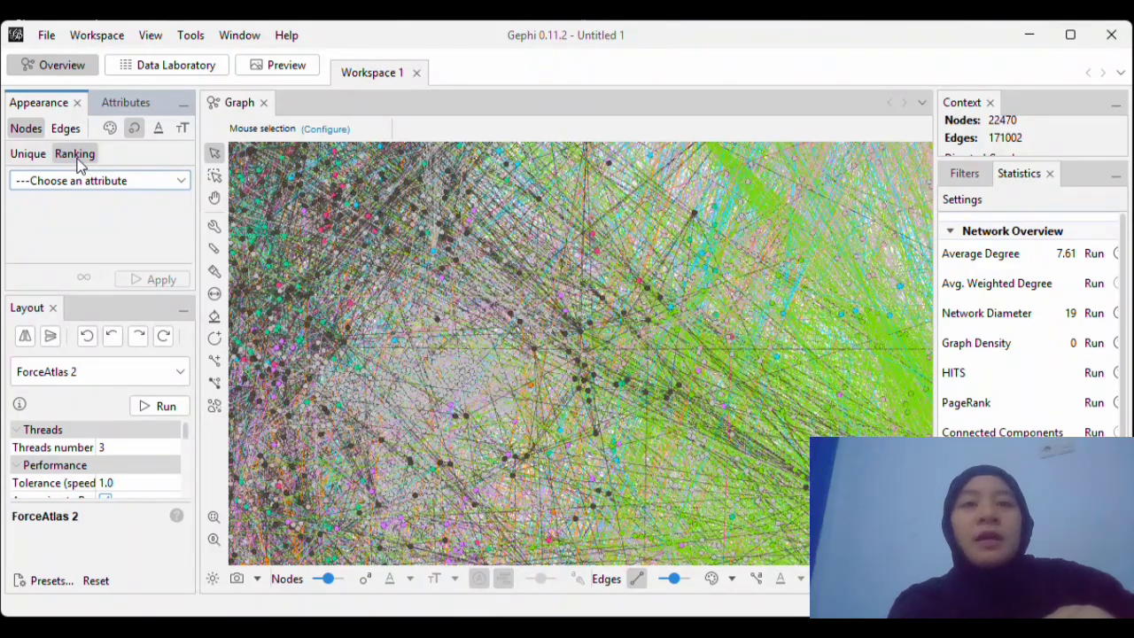
{"action": "left_click", "coordinate": [178, 184]}
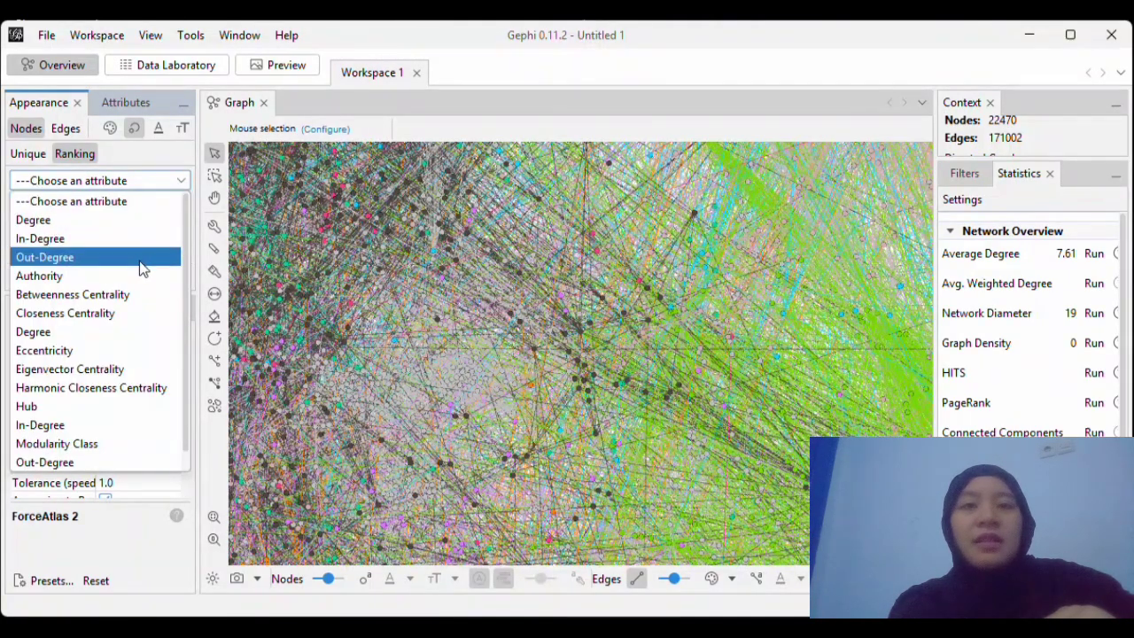
{"action": "left_click", "coordinate": [120, 371]}
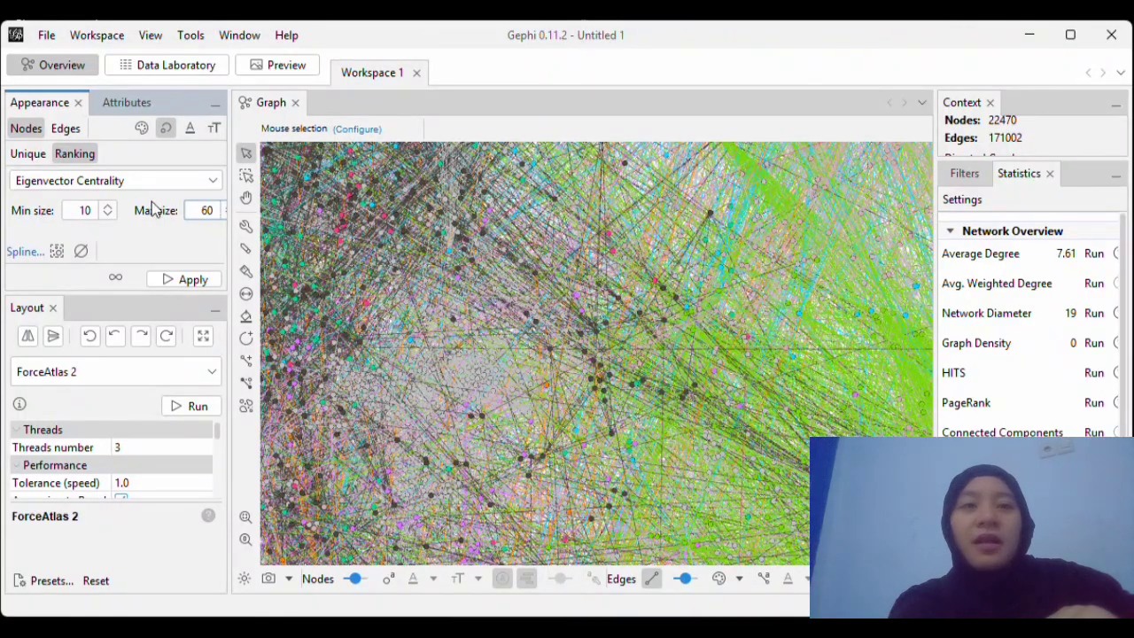
{"action": "left_click", "coordinate": [173, 282]}
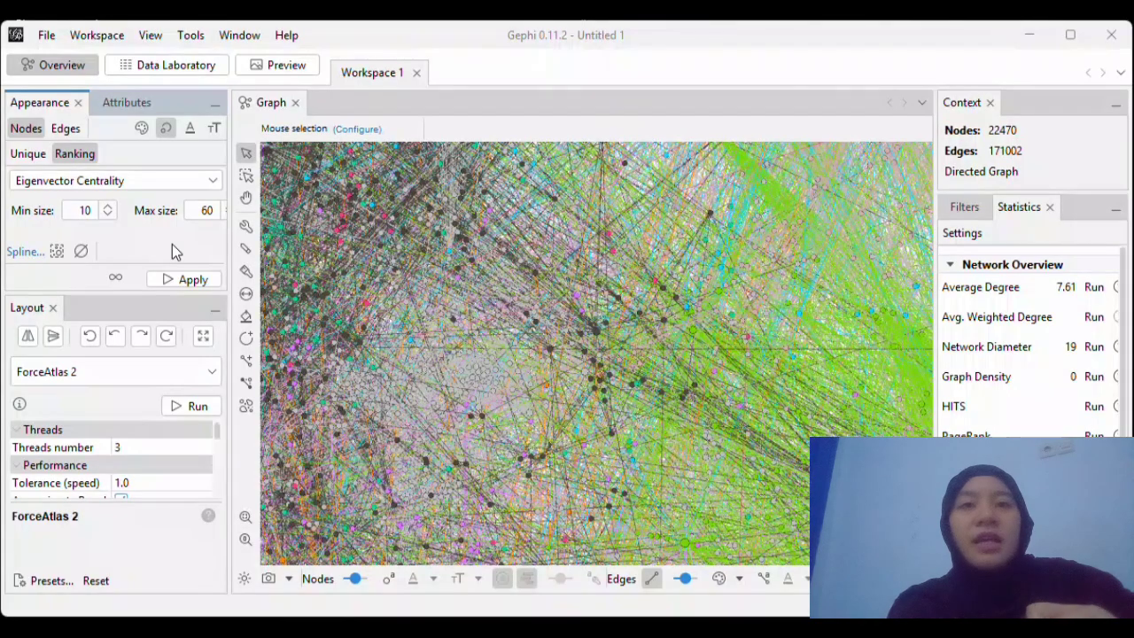
Apply the Eigenvector Centrality node sizes, and turn on node labels in the preview settings.
{"action": "left_click", "coordinate": [181, 280]}
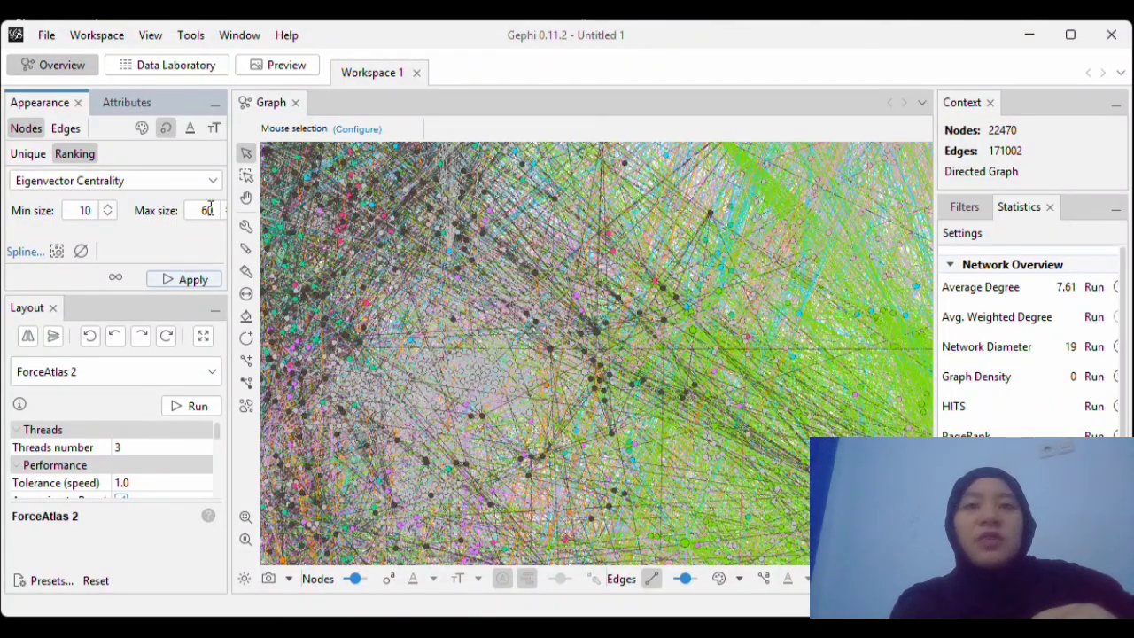
{"action": "left_click", "coordinate": [275, 78]}
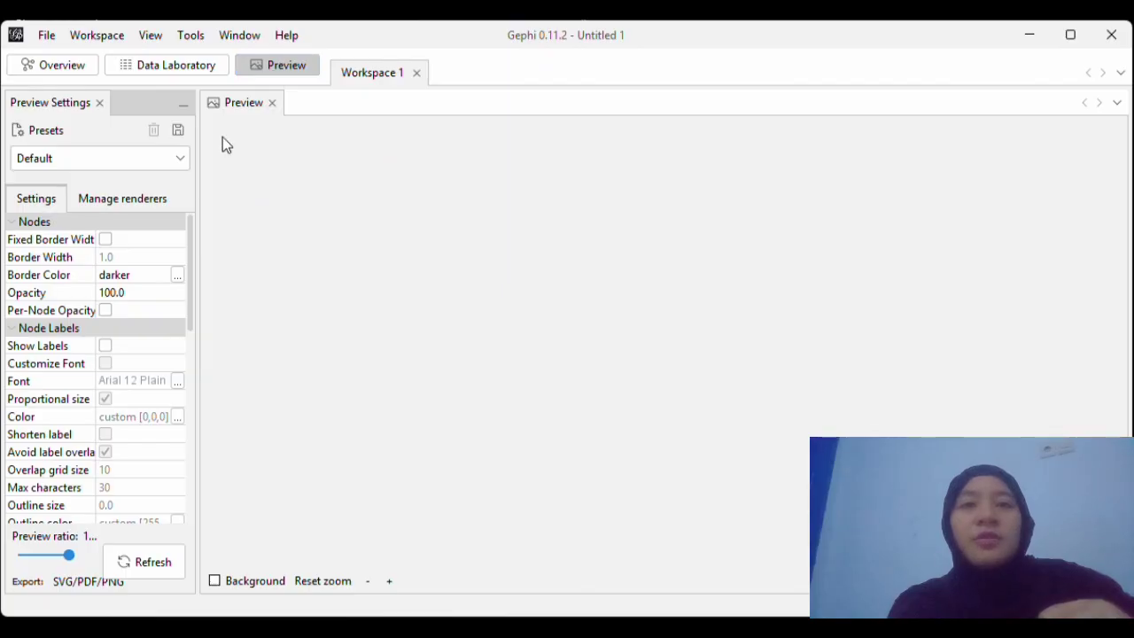
{"action": "left_click", "coordinate": [105, 346]}
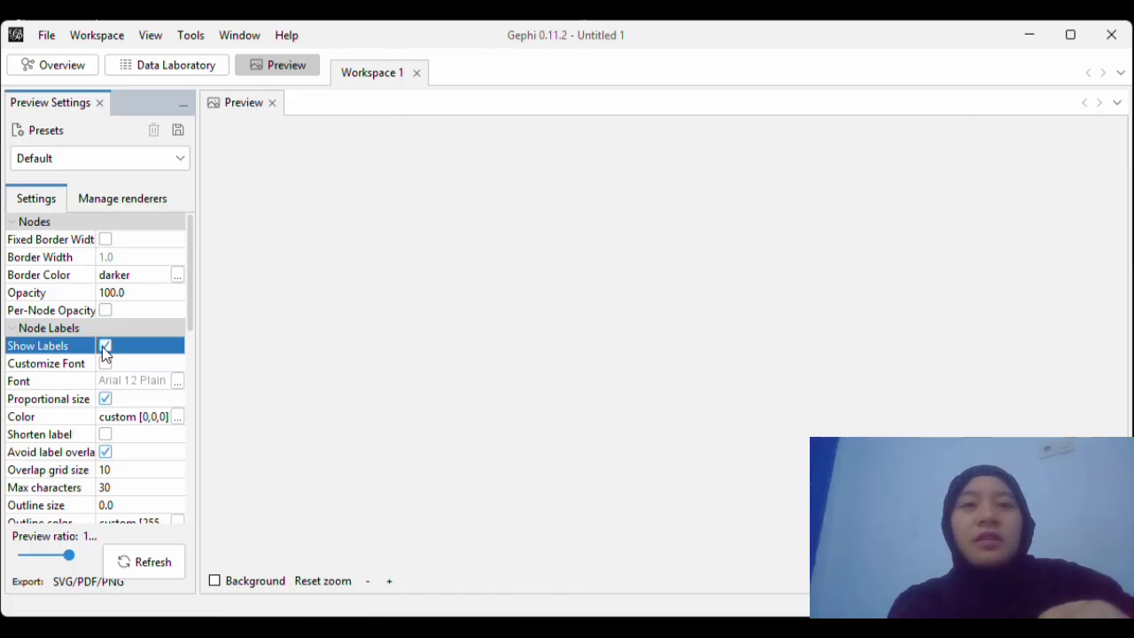
Review the font, style and size options for the node labels without changing them.
{"action": "left_click", "coordinate": [134, 380]}
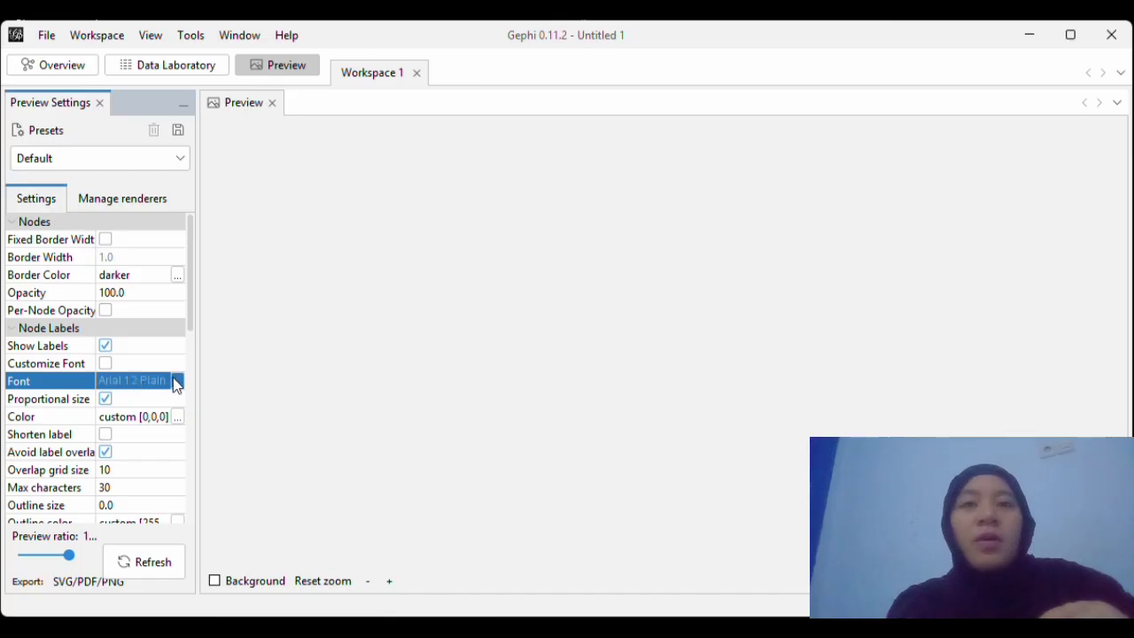
{"action": "left_click", "coordinate": [176, 381]}
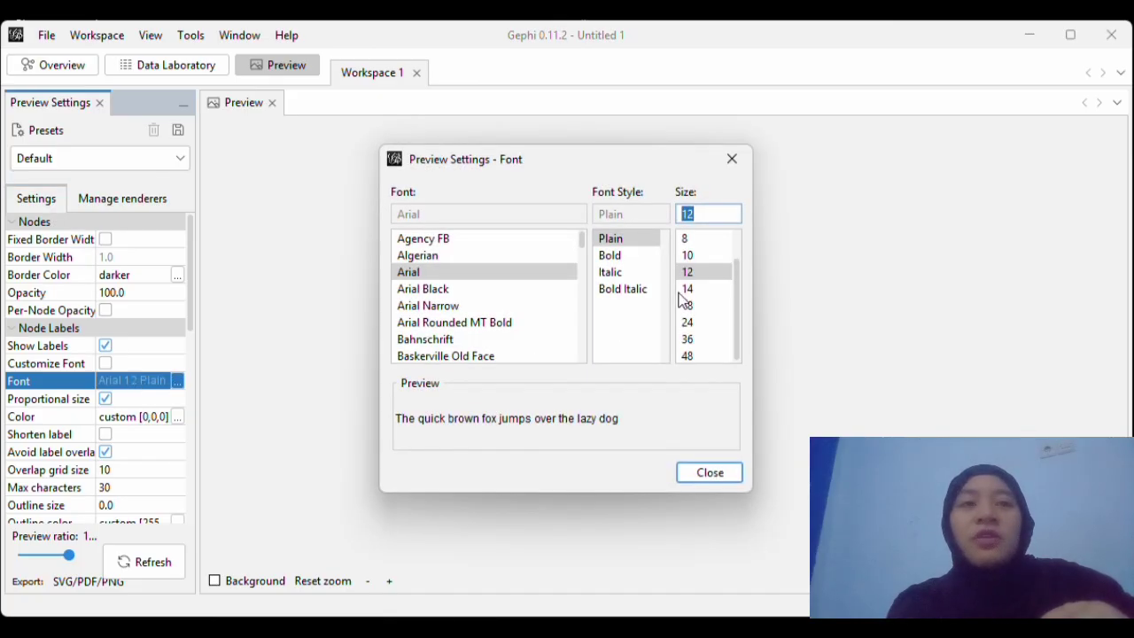
{"action": "left_click", "coordinate": [704, 471]}
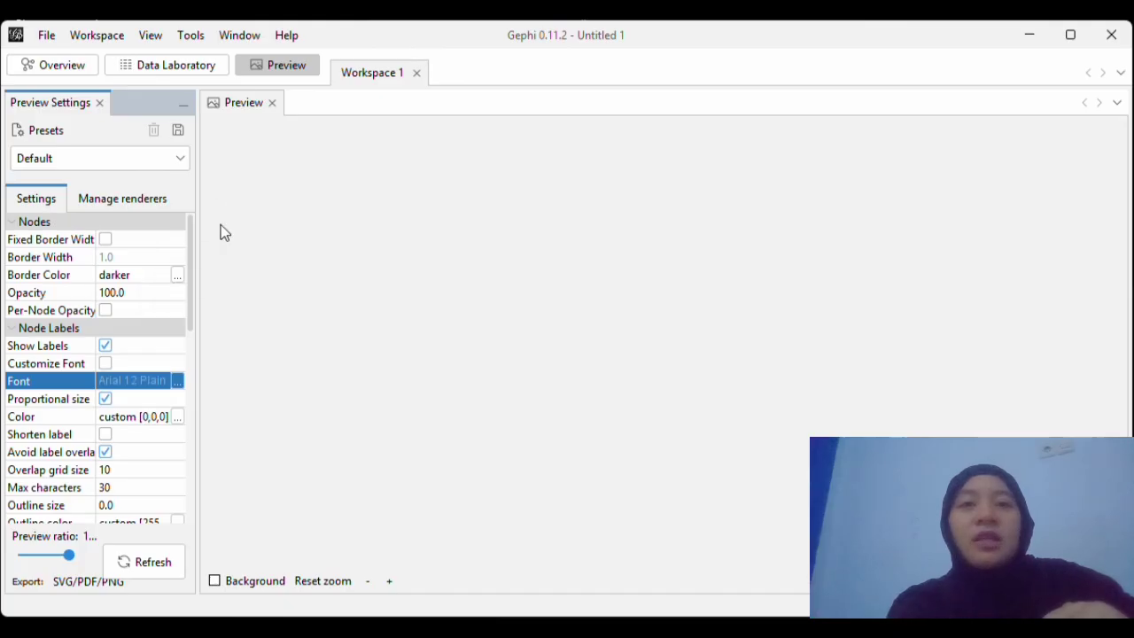
Render the graph preview with the current settings and inspect the whole network.
{"action": "left_click", "coordinate": [134, 572]}
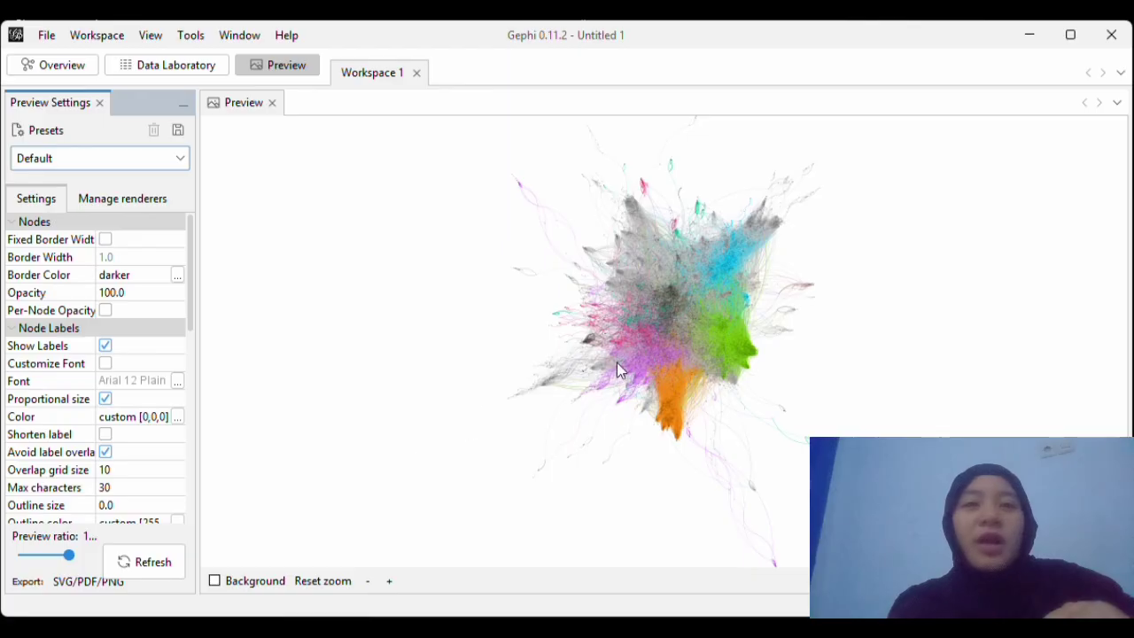
{"action": "scroll", "coordinate": [654, 357], "scroll_direction": "up", "scroll_amount": 2}
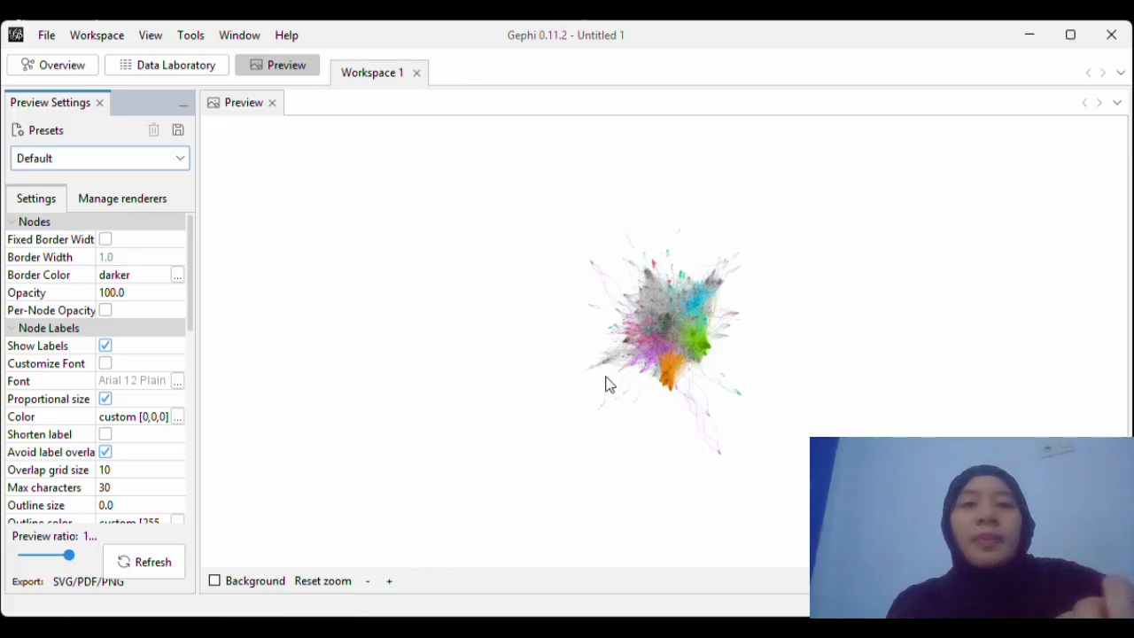
{"action": "scroll", "coordinate": [608, 385], "scroll_direction": "up", "scroll_amount": 2}
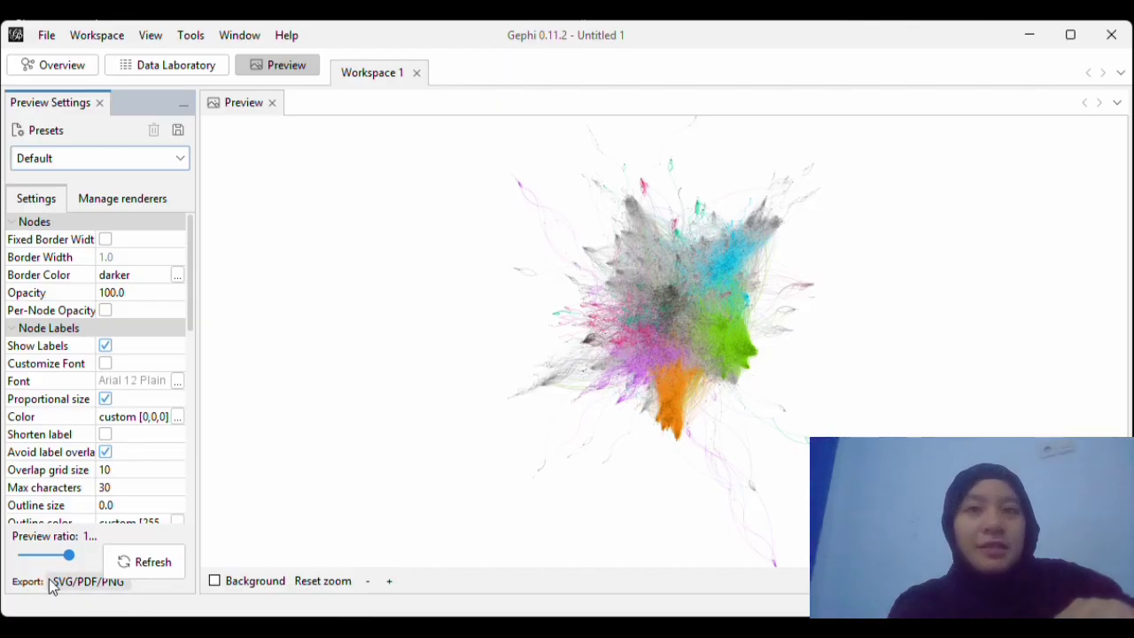
Export the graph preview as a PDF into the data analisi folder in Documents, using the suggested file name.
{"action": "left_click", "coordinate": [130, 585]}
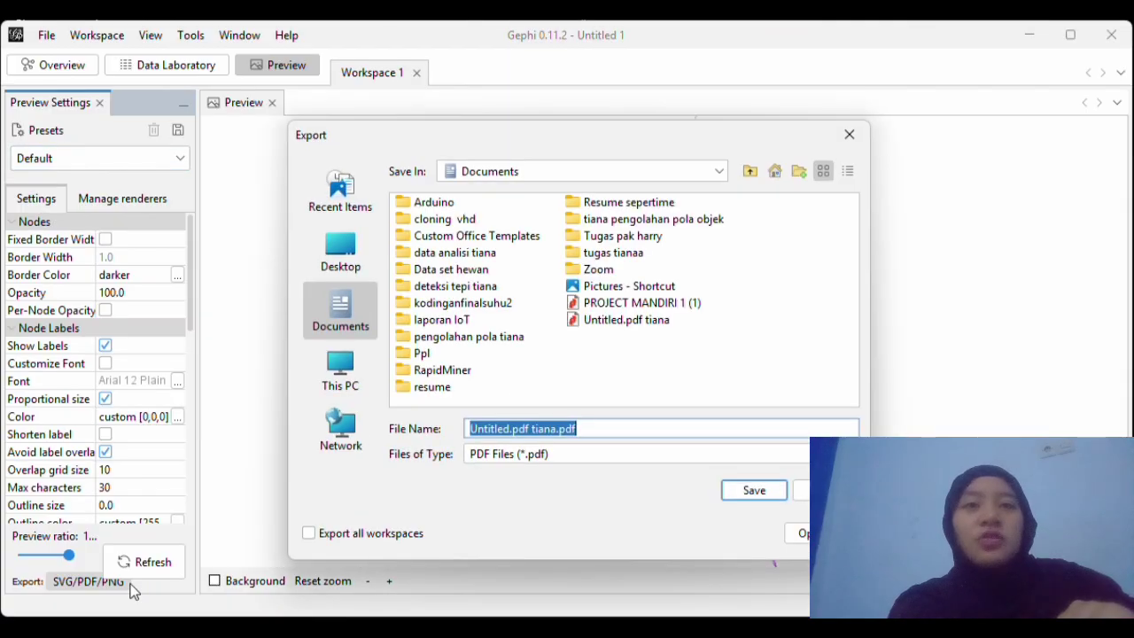
{"action": "left_click", "coordinate": [457, 254]}
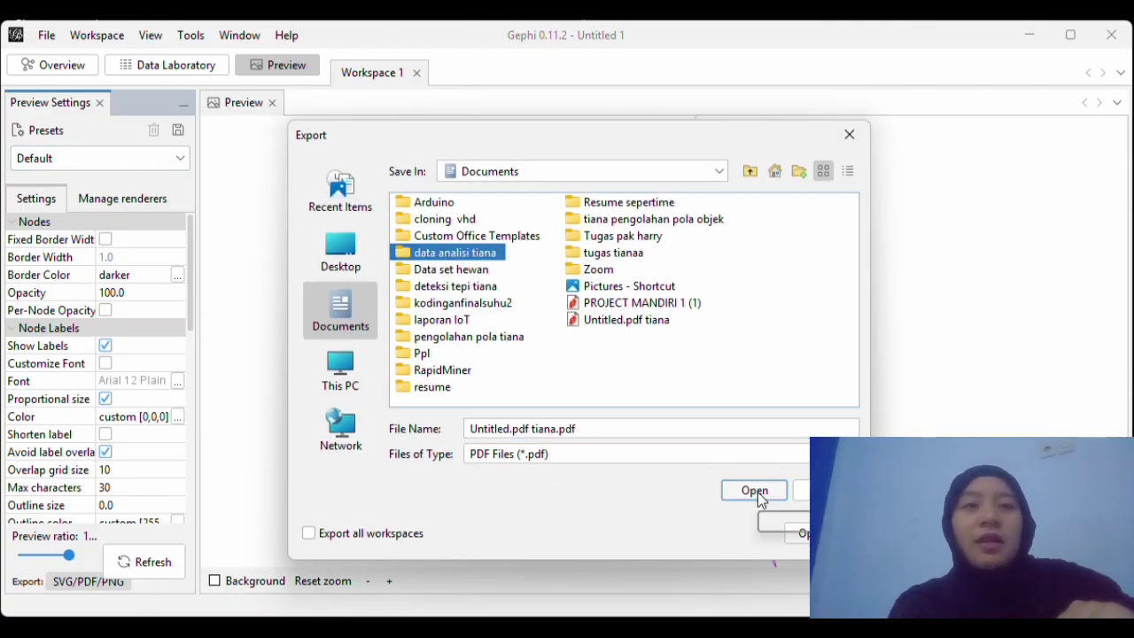
{"action": "left_click", "coordinate": [754, 491]}
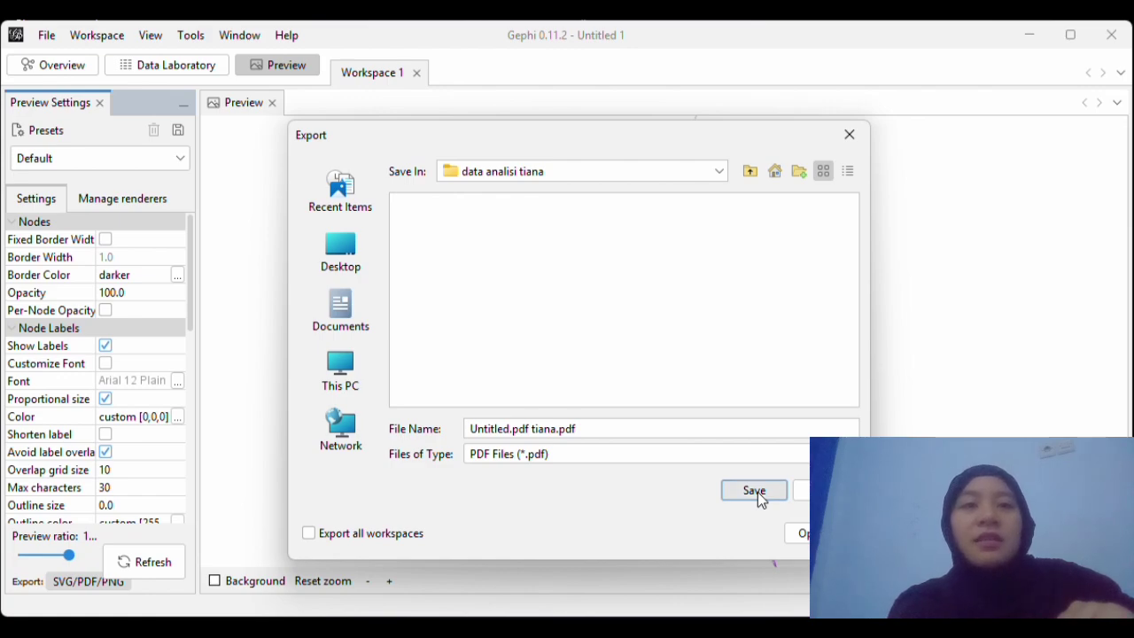
{"action": "left_click", "coordinate": [757, 493]}
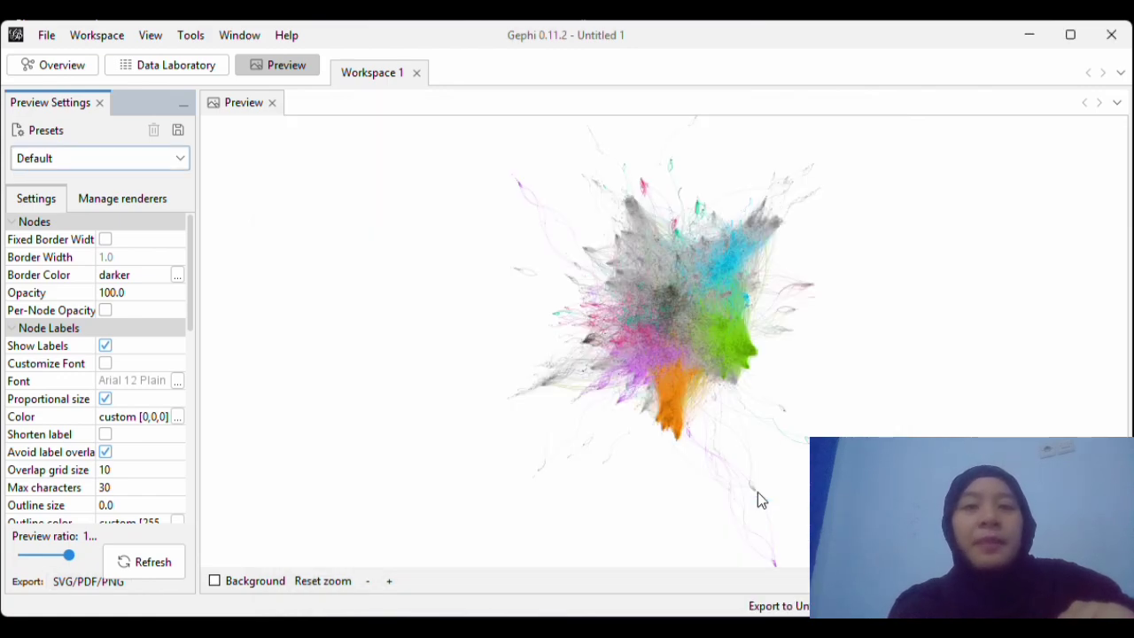